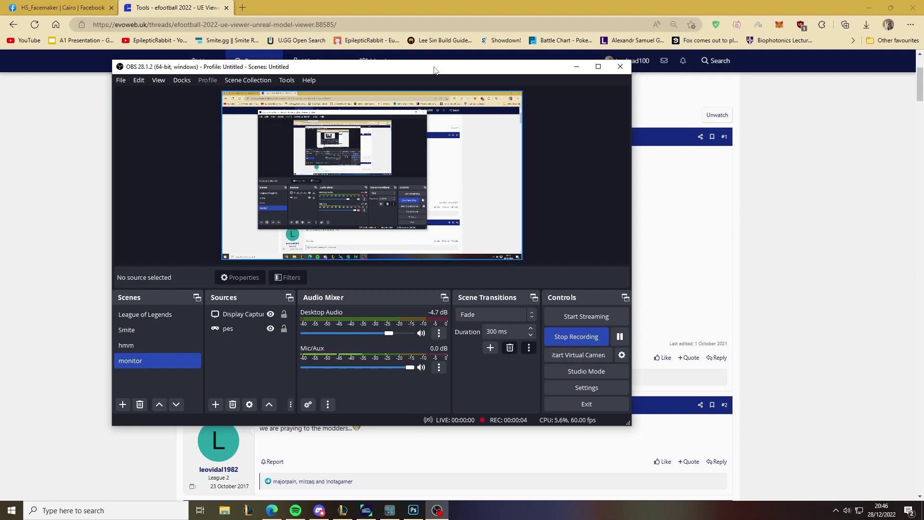
Step: Bring the Edge forum page forward and search the forum for 'UE viewer'
left_click(418, 4)
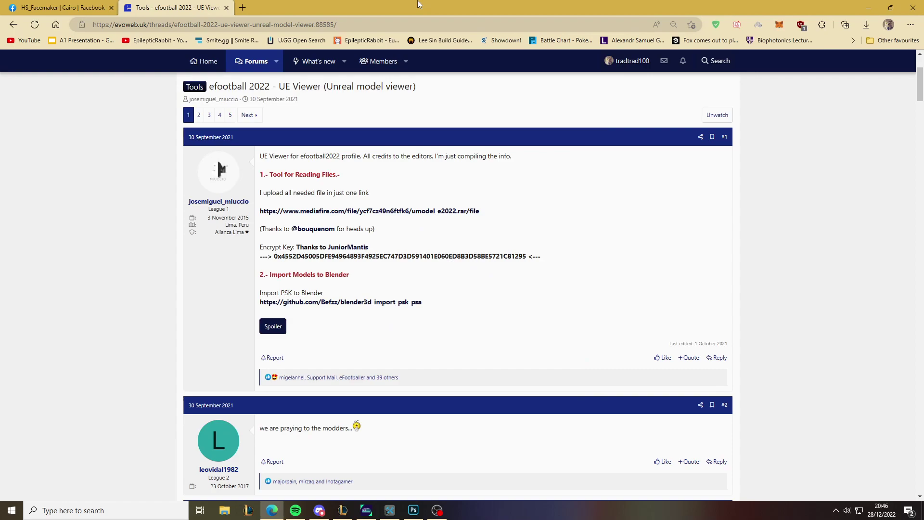
scroll(315, 185, "up", 3)
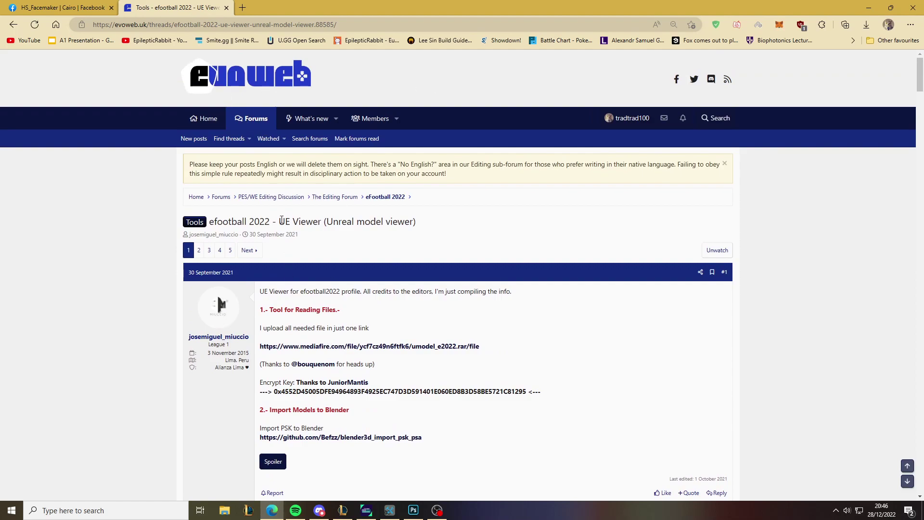
left_click_drag(281, 221, 304, 236)
left_click(336, 218)
left_click(717, 124)
type("UE viewer")
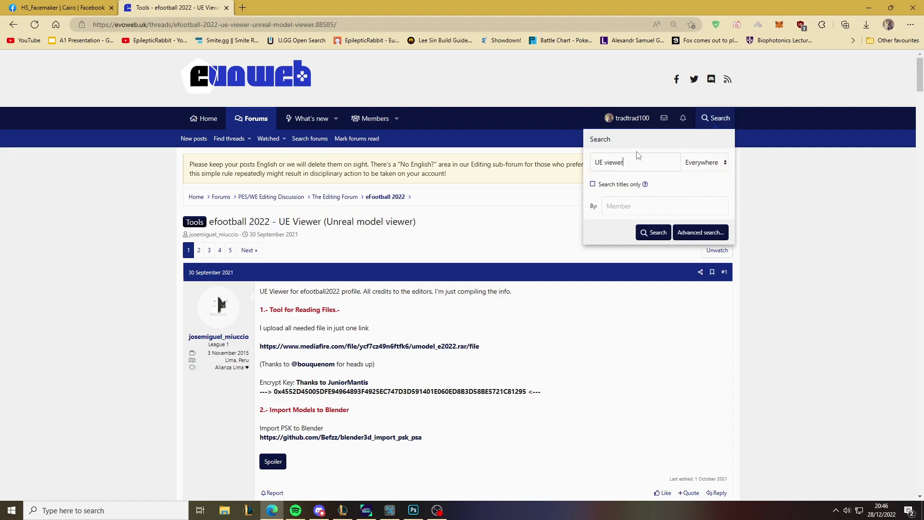
key("Return")
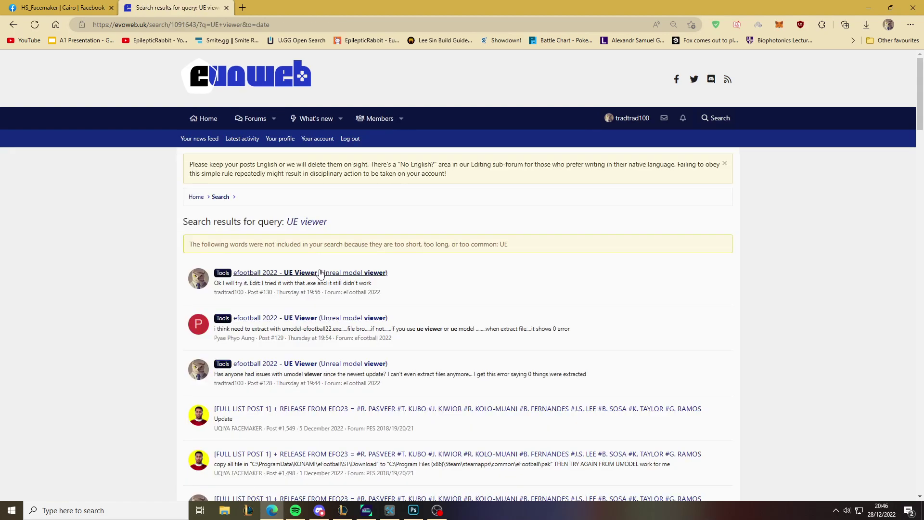
Step: Open the efootball 2022 UE Viewer thread's first page and scroll to the encryption key
left_click(337, 282)
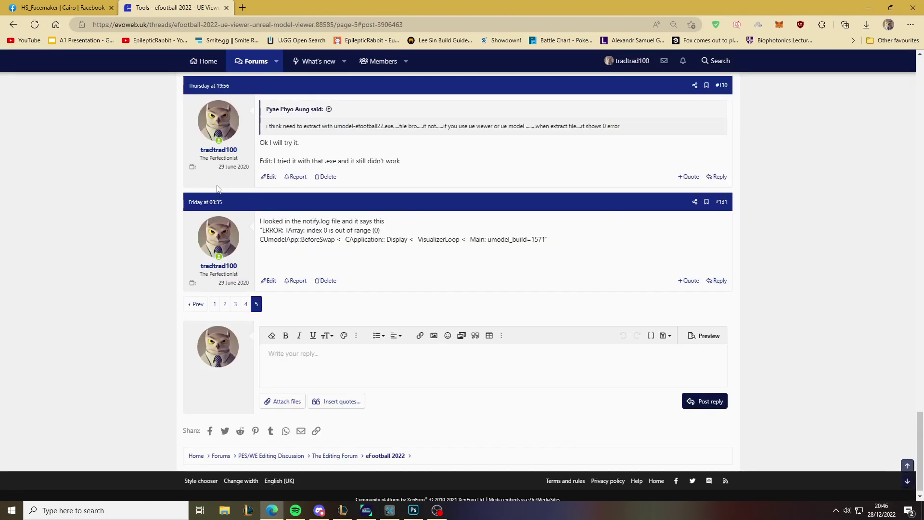
left_click(212, 304)
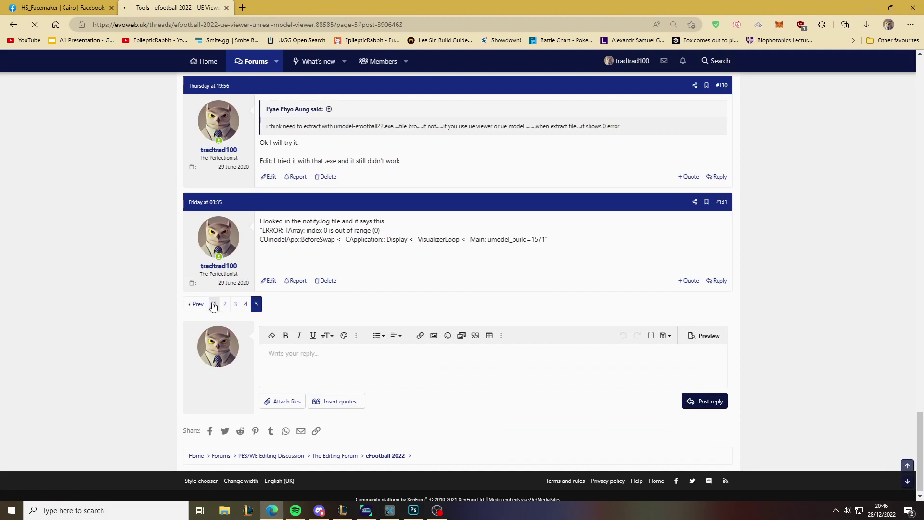
scroll(399, 111, "down", 4)
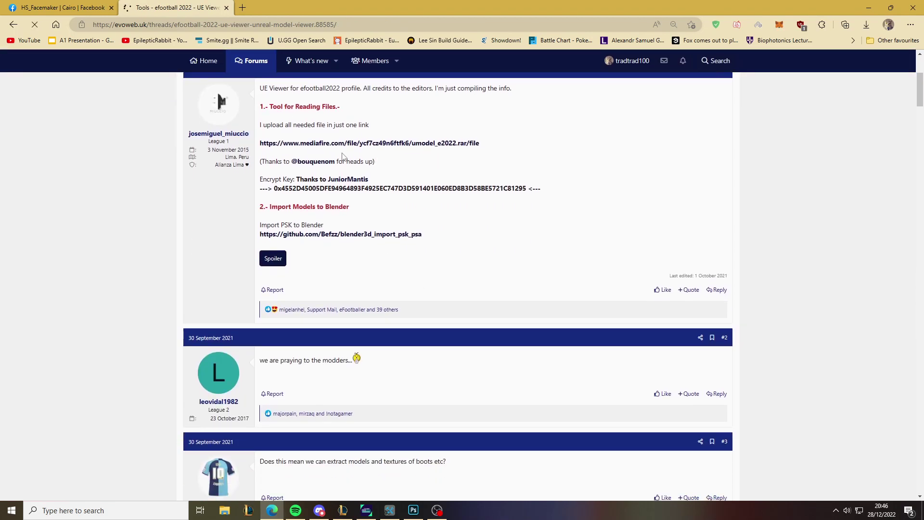
mouse_move(483, 144)
left_mouse_down()
mouse_move(270, 144)
mouse_move(226, 154)
left_mouse_up()
left_click(449, 154)
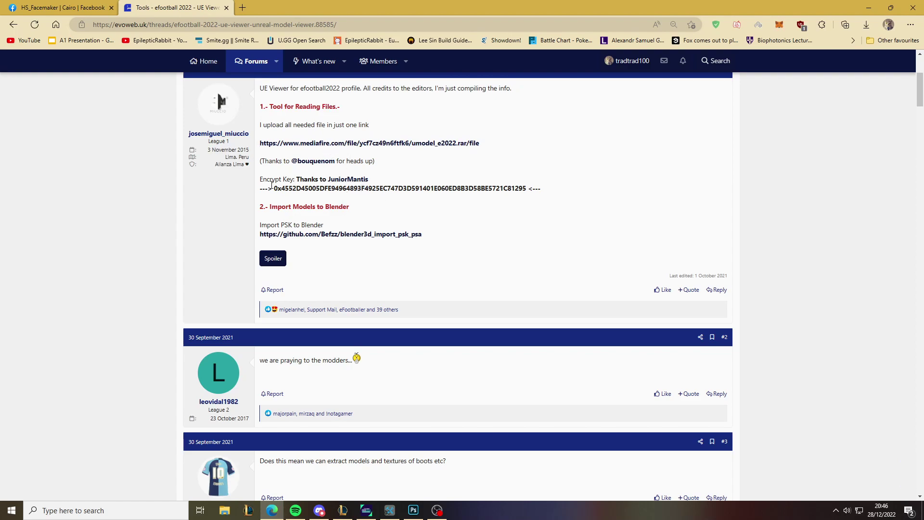
mouse_move(281, 184)
left_mouse_down()
mouse_move(482, 241)
mouse_move(268, 495)
left_mouse_up()
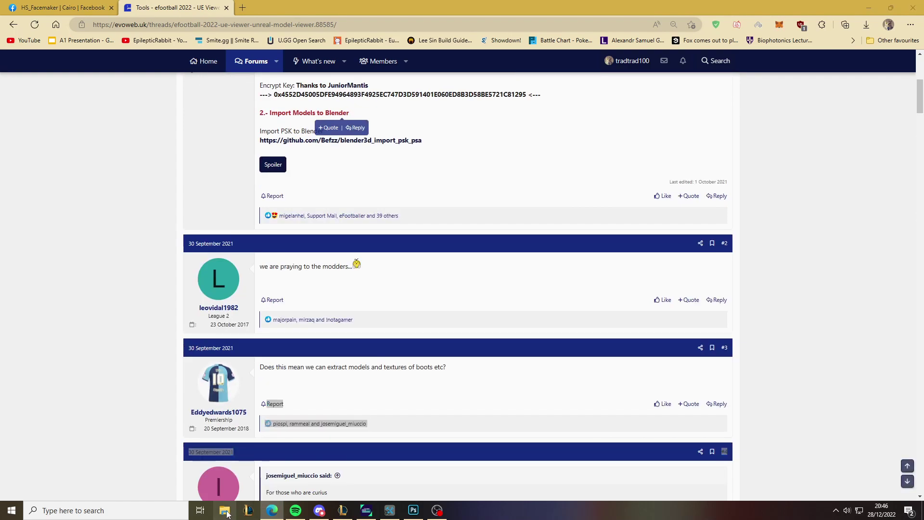
Step: In File Explorer, navigate to PES modding > Tools > umodel e2022
key("super+e")
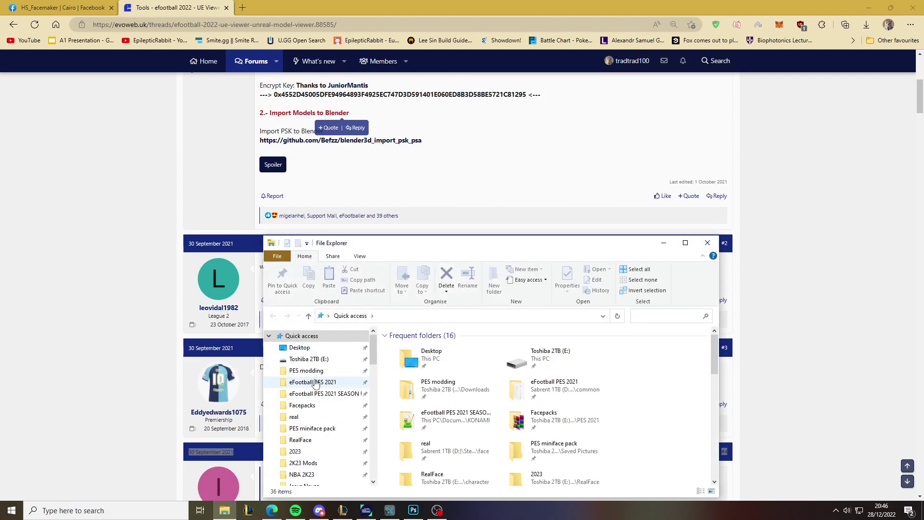
left_click(306, 371)
double_click(413, 348)
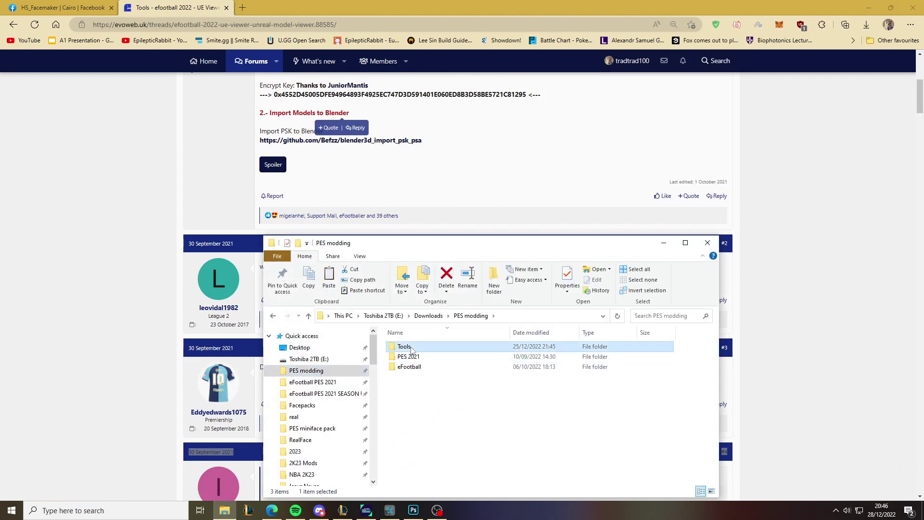
scroll(438, 370, "down", 5)
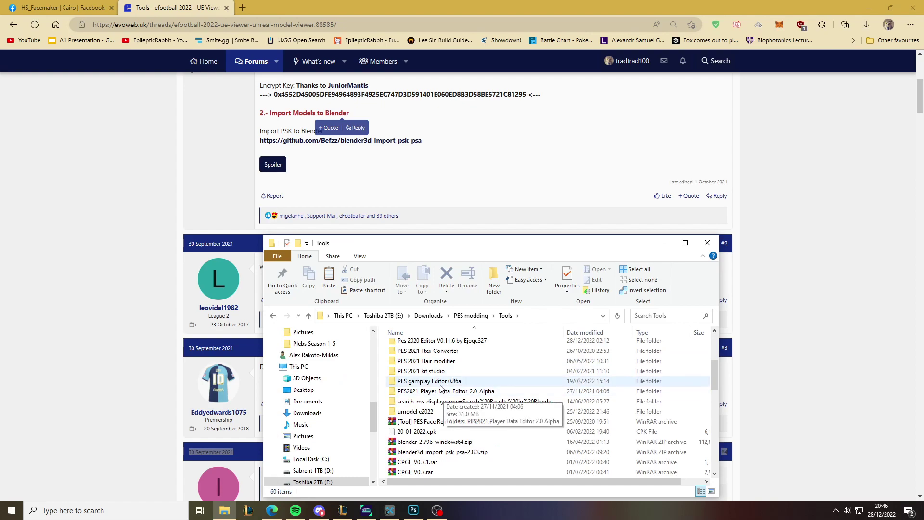
double_click(441, 410)
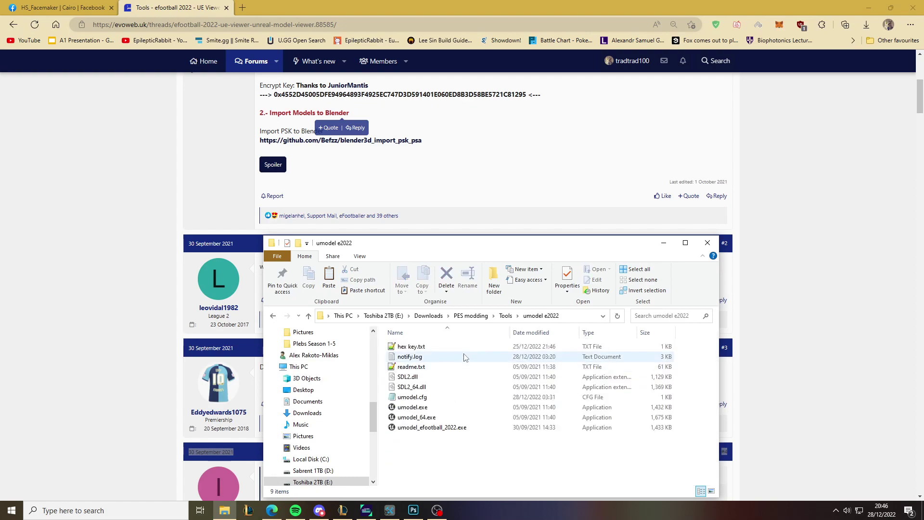
Step: View hex key.txt in Notepad++, then return to the umodel e2022 Explorer window
double_click(425, 352)
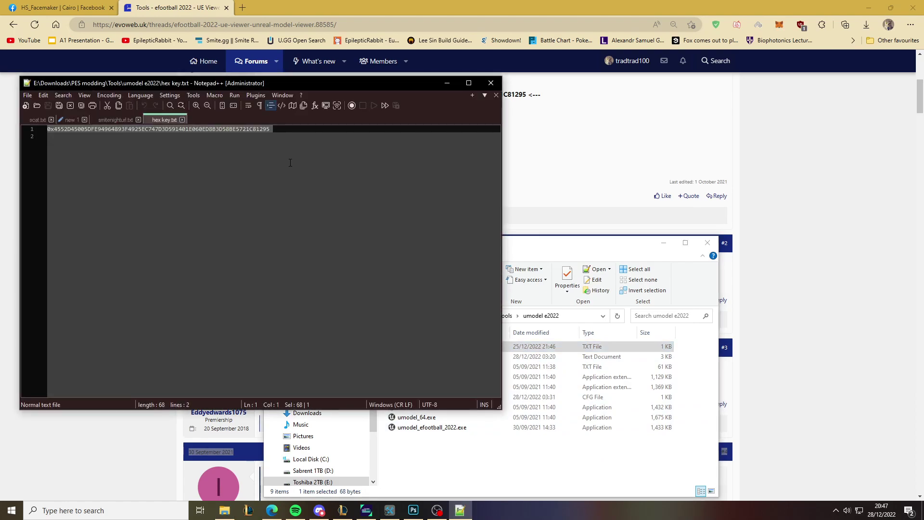
left_click(148, 6)
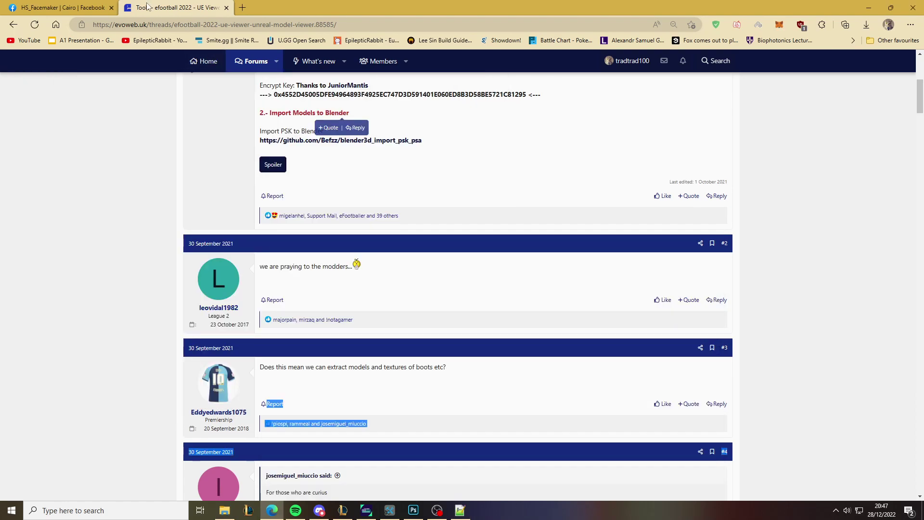
key("ctrl+shift+Tab")
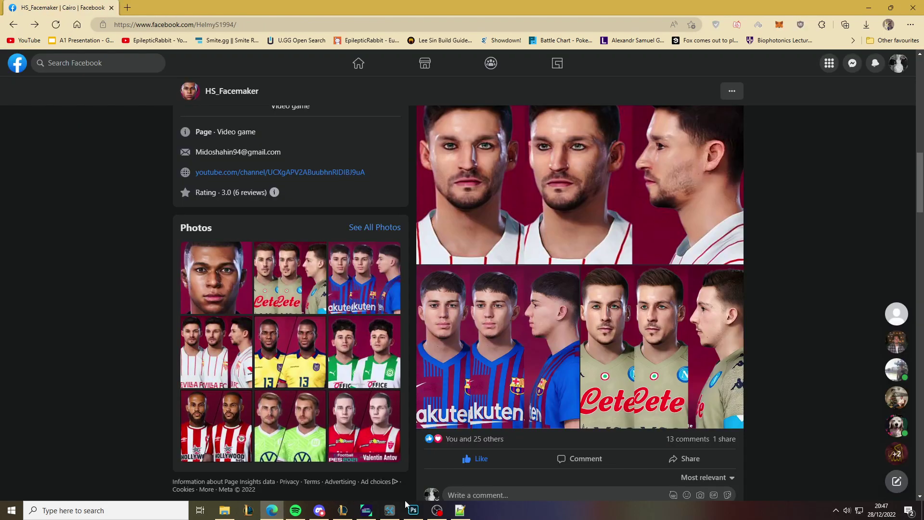
left_click(224, 510)
Step: Launch the eFootball 2022 UE Viewer and set the eFootball folder as game directory
double_click(447, 427)
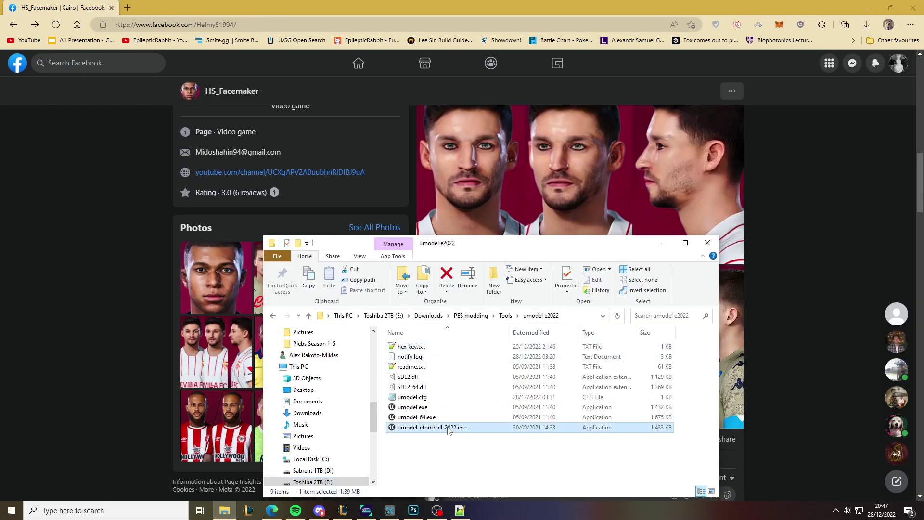
left_click(577, 207)
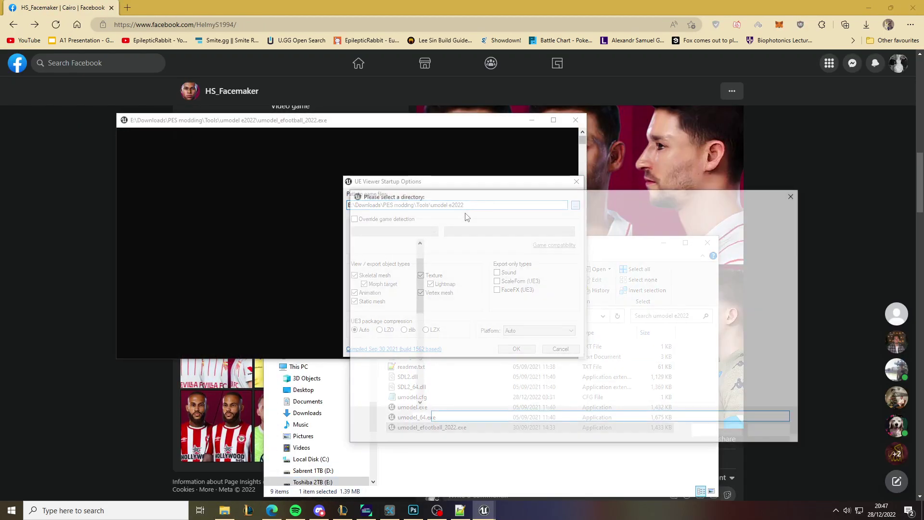
scroll(385, 289, "up", 3)
scroll(394, 282, "up", 3)
scroll(394, 281, "up", 1)
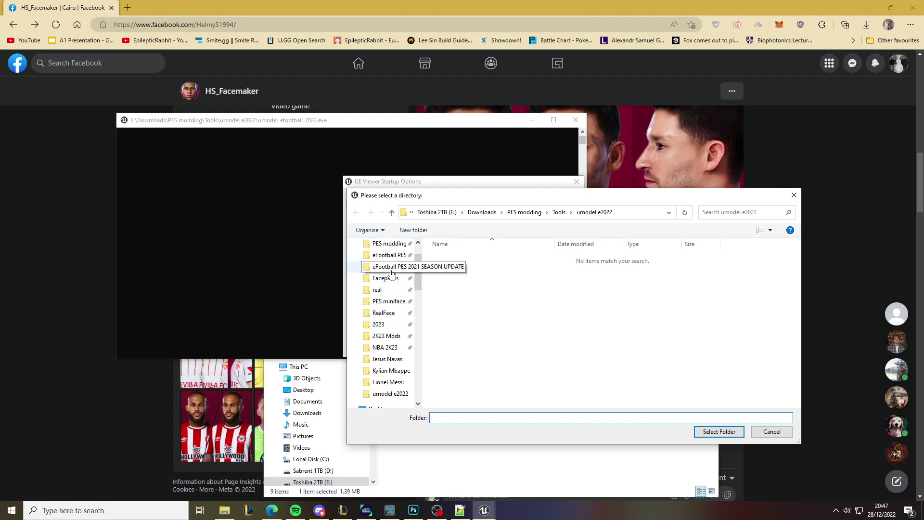
scroll(394, 284, "up", 1)
left_click(391, 293)
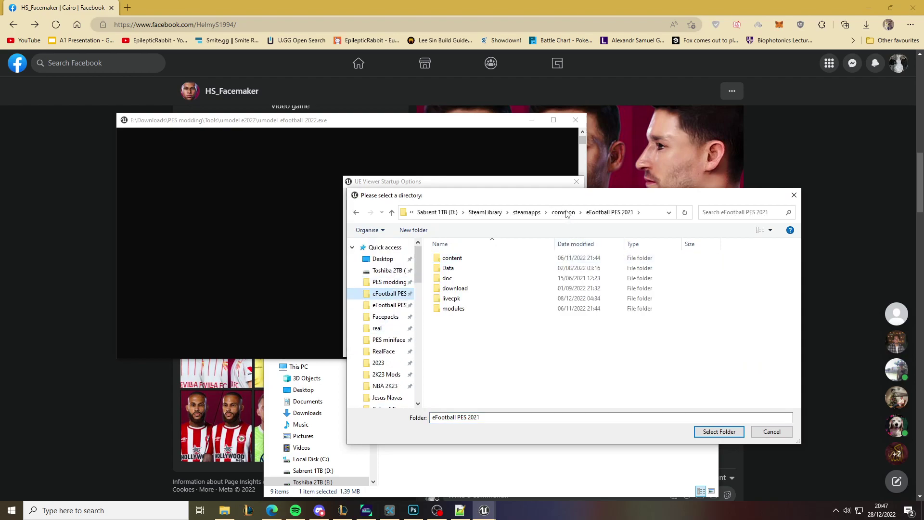
left_click(567, 211)
left_click(558, 318)
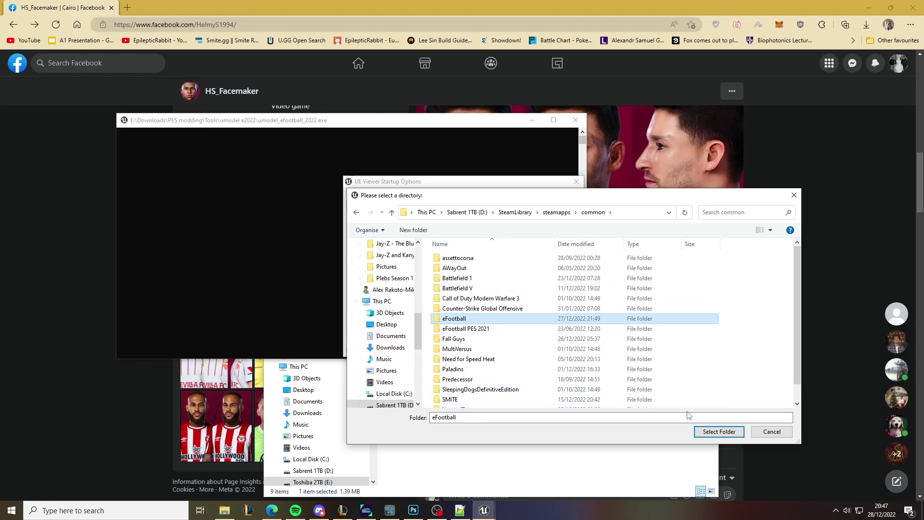
left_click(719, 431)
Step: Paste the AES key, scan the game packages, and enable Flat view
left_click(502, 350)
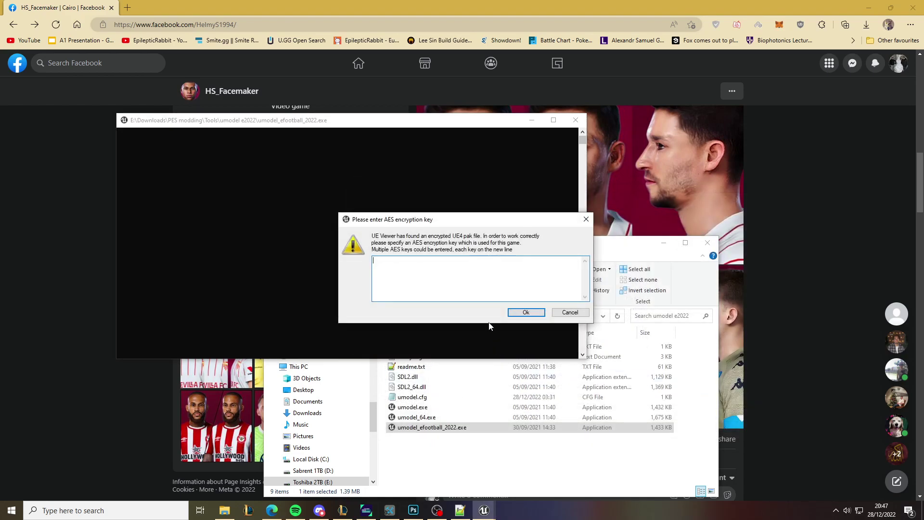
key("ctrl+v")
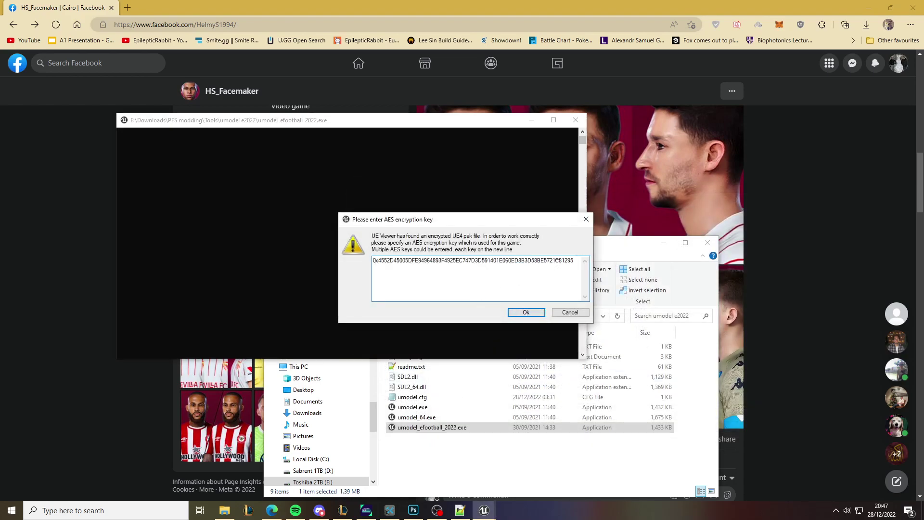
left_click(523, 313)
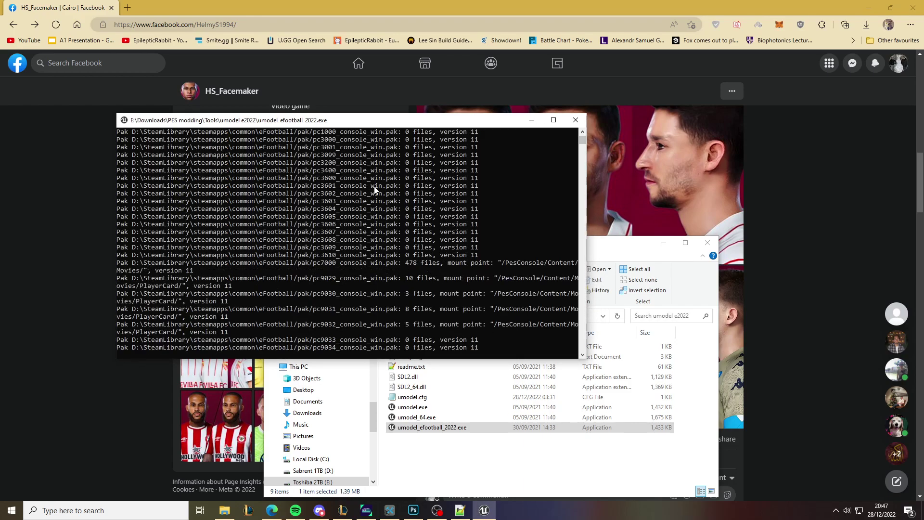
left_click(303, 154)
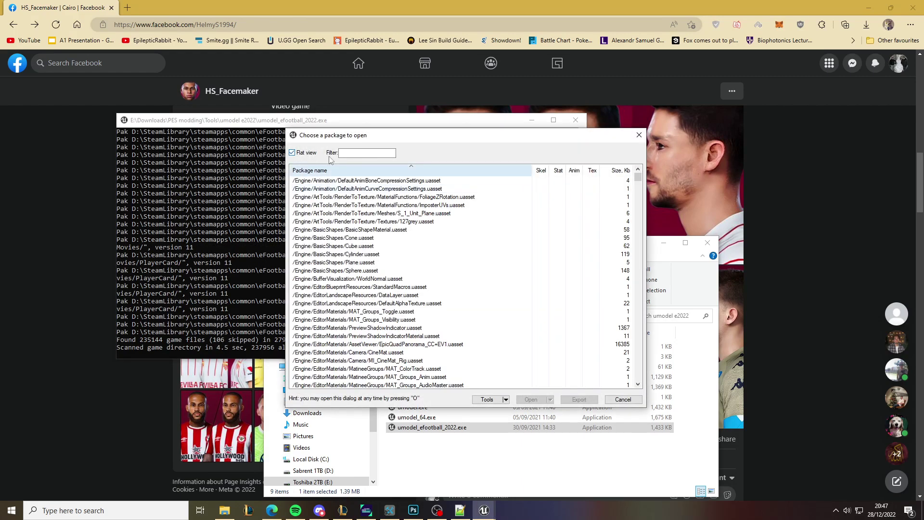
Step: Search 'goncalo ramos pes' in a new tab and select ID 134794 in the PESMaster URL
left_click(284, 4)
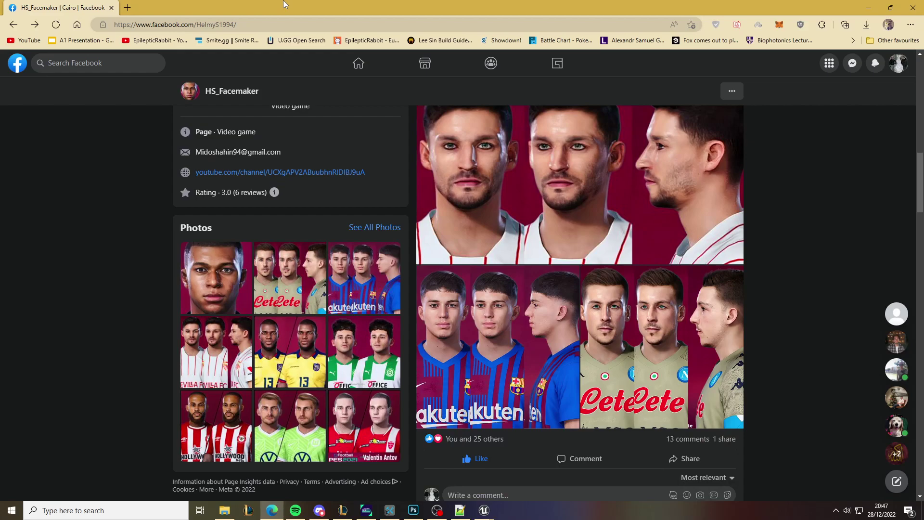
key("ctrl+t")
type("goncalo-ramos/efootball-2022/player/134794/")
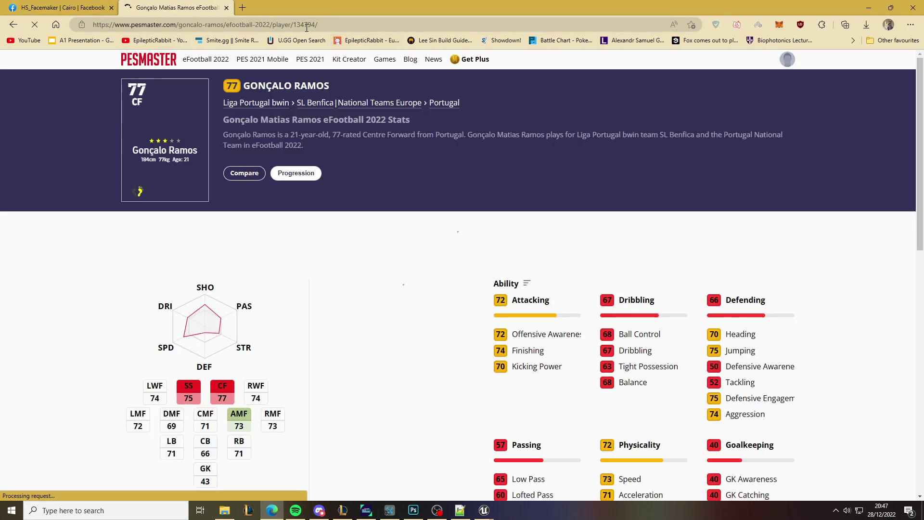
double_click(307, 27)
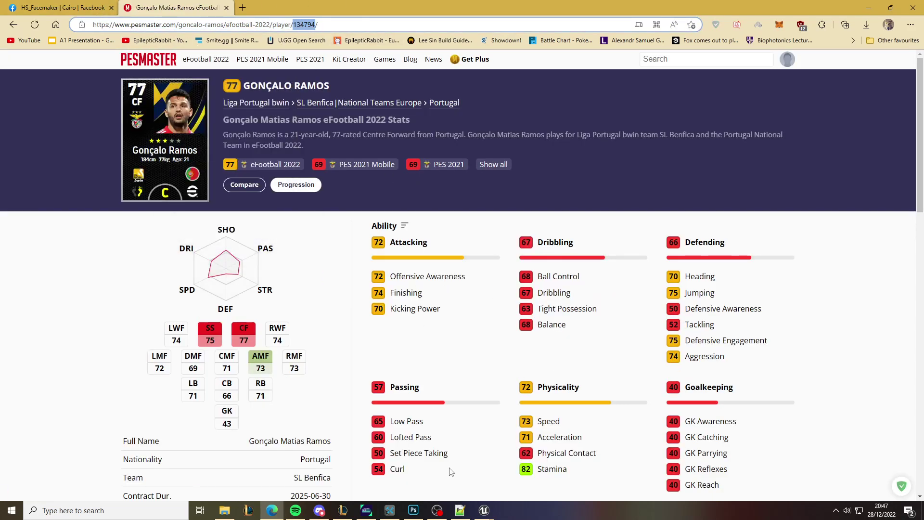
Step: Filter the package list to 134794 and select all 23 matching packages
key("ctrl+c")
left_click(483, 510)
key("ctrl+v")
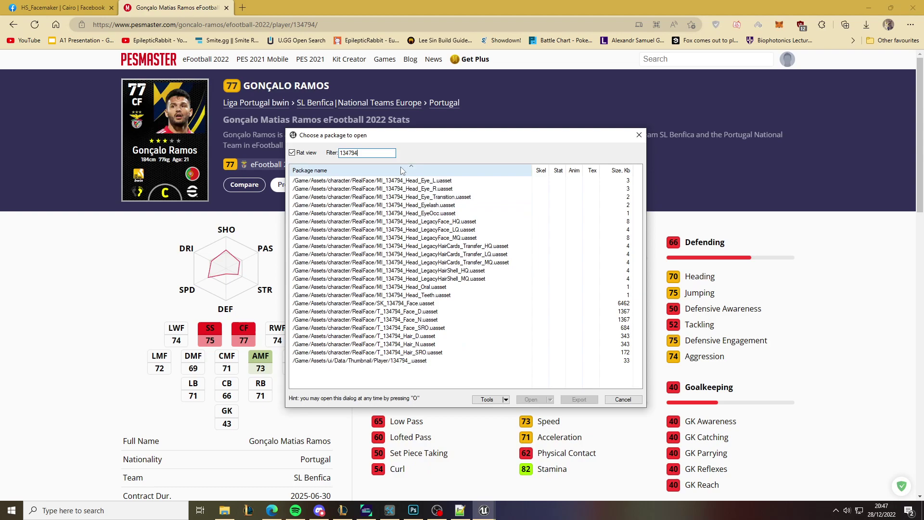
left_click(403, 180)
left_click(409, 361, "shift")
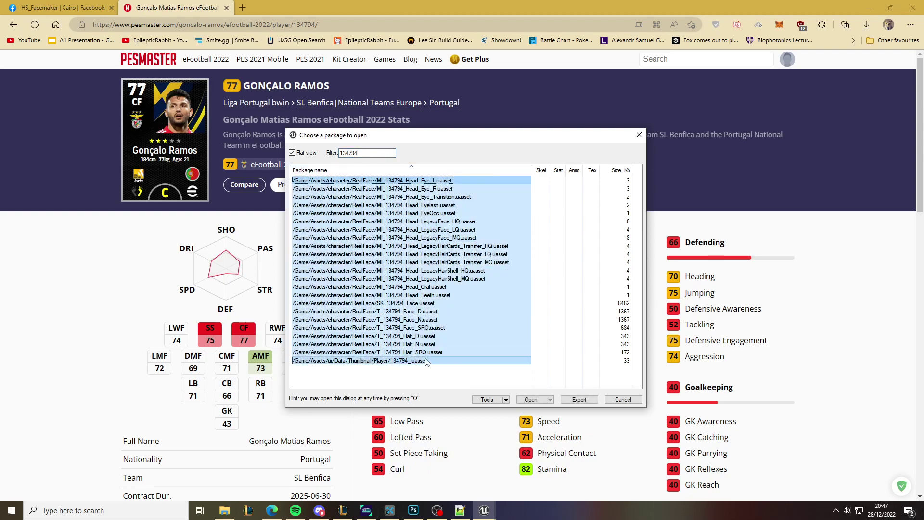
Step: Export the selected packages to UmodelExport with TGA texture format
left_click(569, 398)
left_click(489, 212)
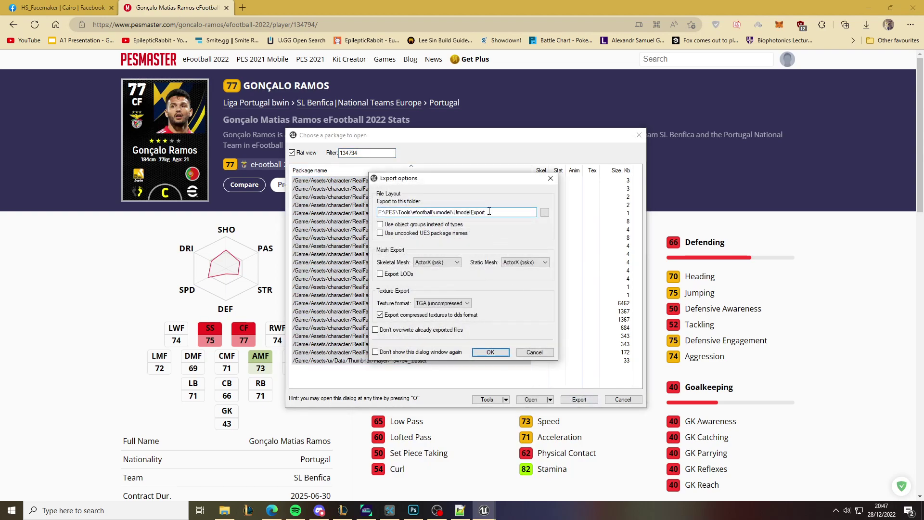
left_click_drag(489, 211, 396, 219)
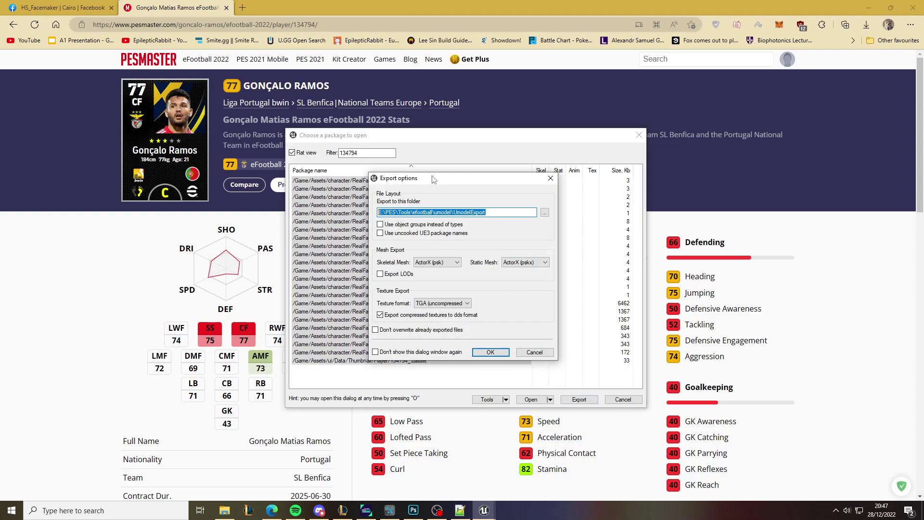
left_click_drag(434, 180, 472, 202)
left_click(521, 234)
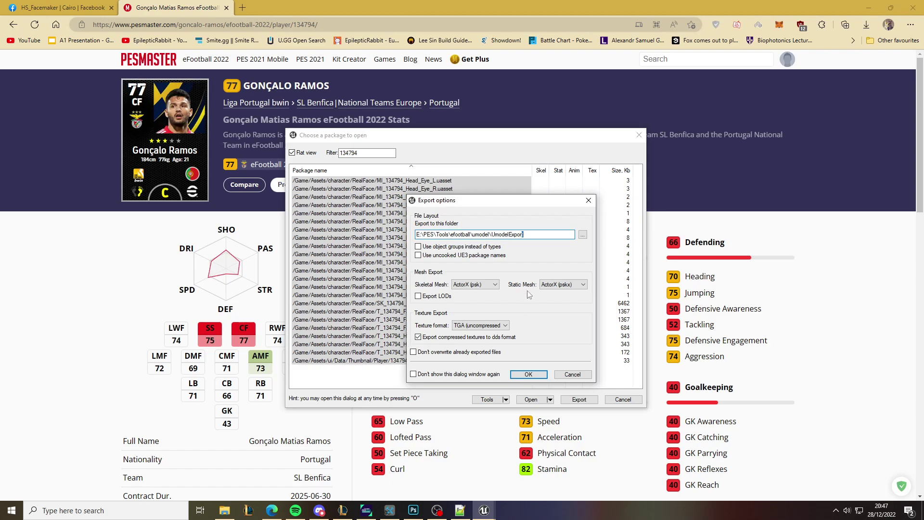
left_click(502, 325)
left_click(528, 376)
mouse_move(224, 511)
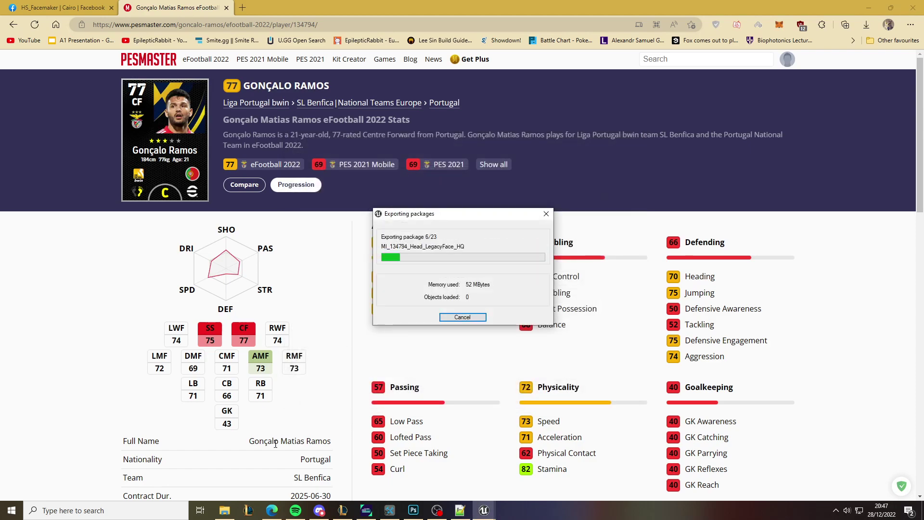
Step: Open the pinned RealFace folder and select the exported 134794 files
left_click(232, 511)
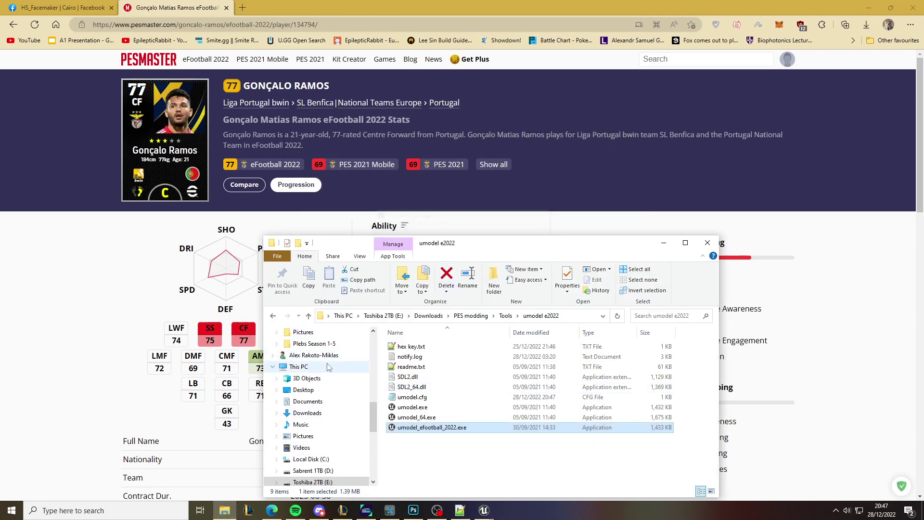
scroll(327, 388, "up", 3)
scroll(325, 399, "down", 3)
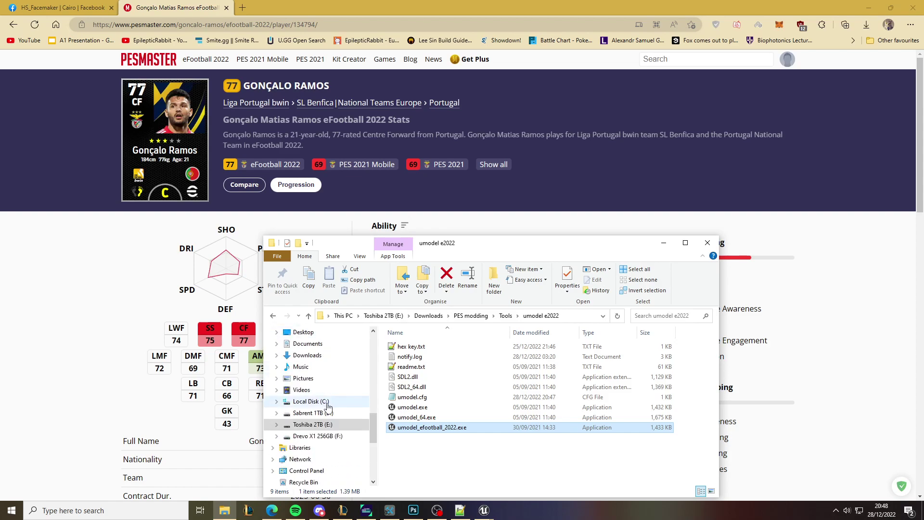
scroll(327, 414, "down", 2)
scroll(329, 425, "down", 2)
scroll(329, 425, "down", 1)
scroll(327, 423, "up", 4)
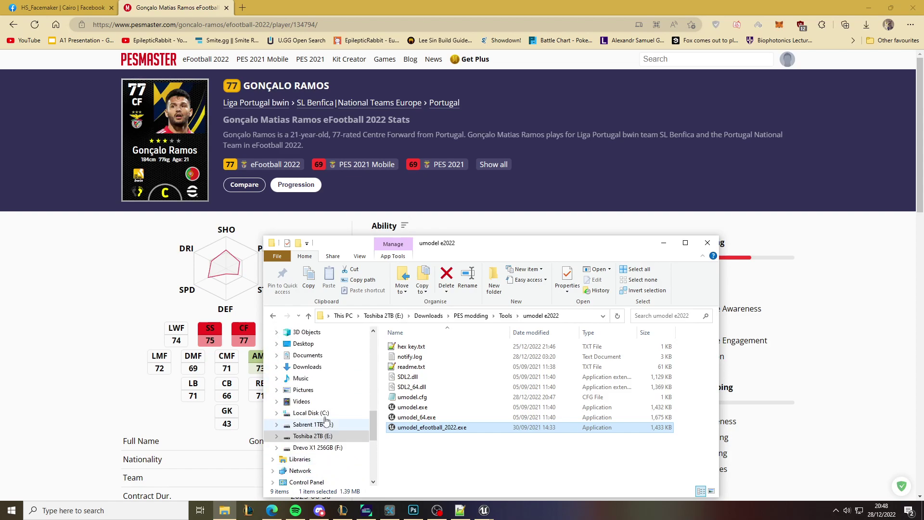
scroll(327, 422, "up", 2)
scroll(326, 421, "up", 3)
scroll(325, 418, "up", 3)
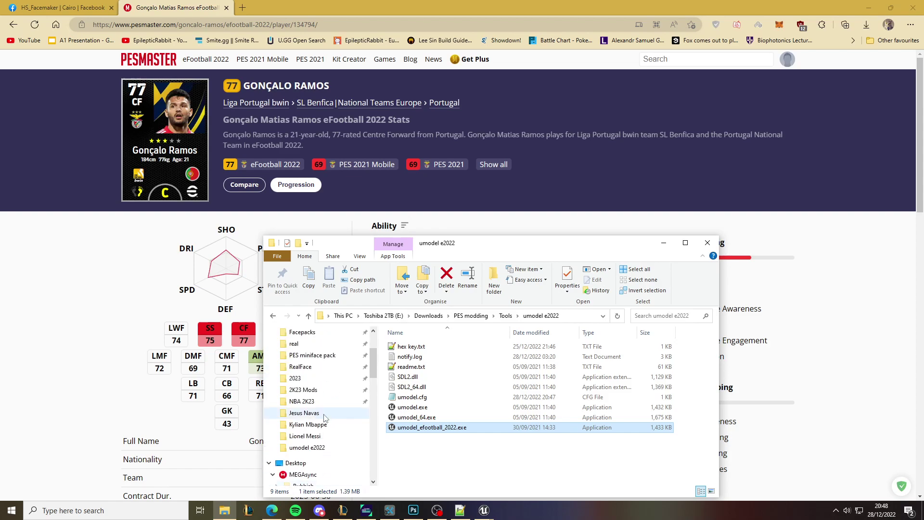
left_click(301, 367)
left_click(461, 397)
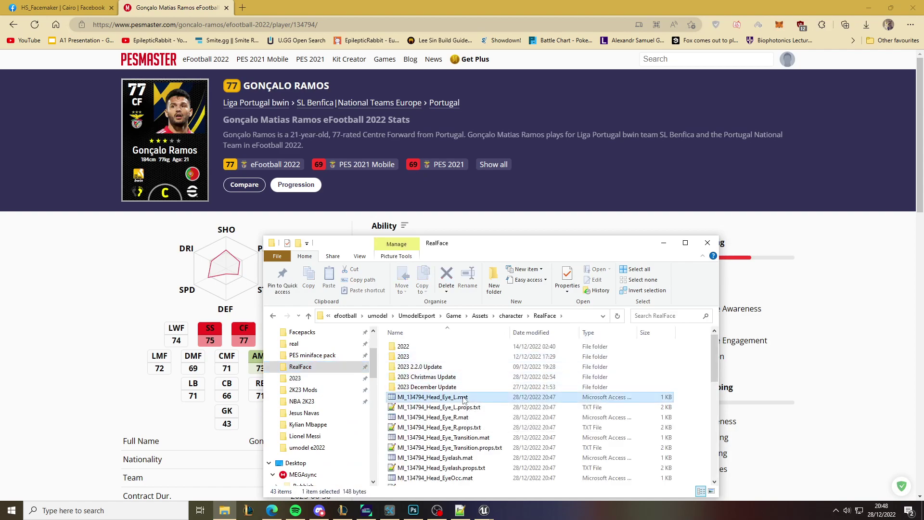
left_click_drag(463, 391, 506, 425)
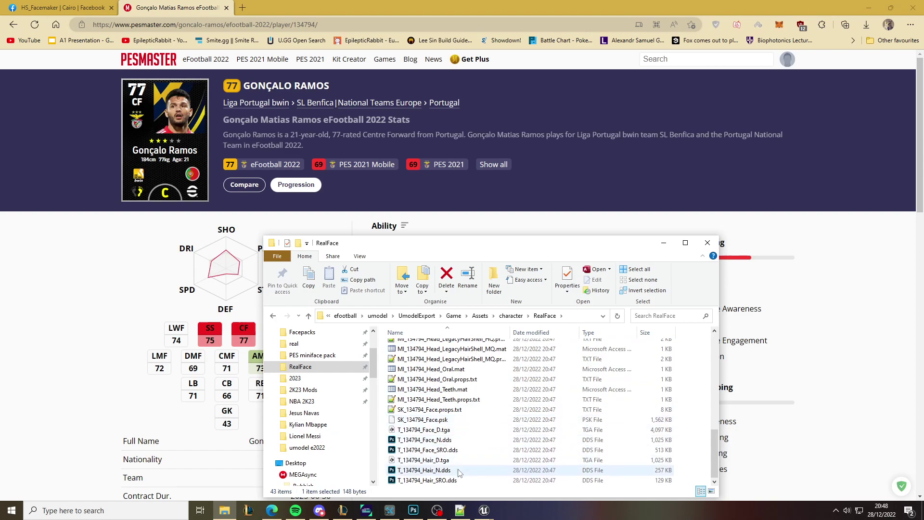
Step: Open the 2023 December Update folder inside RealFace
scroll(506, 424, "down", 5)
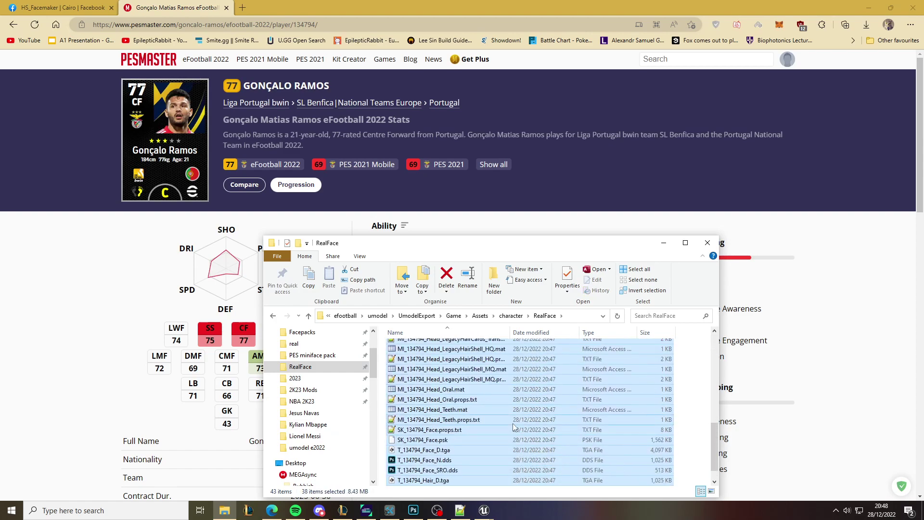
left_click_drag(513, 254, 516, 164)
scroll(469, 283, "up", 5)
scroll(468, 283, "up", 5)
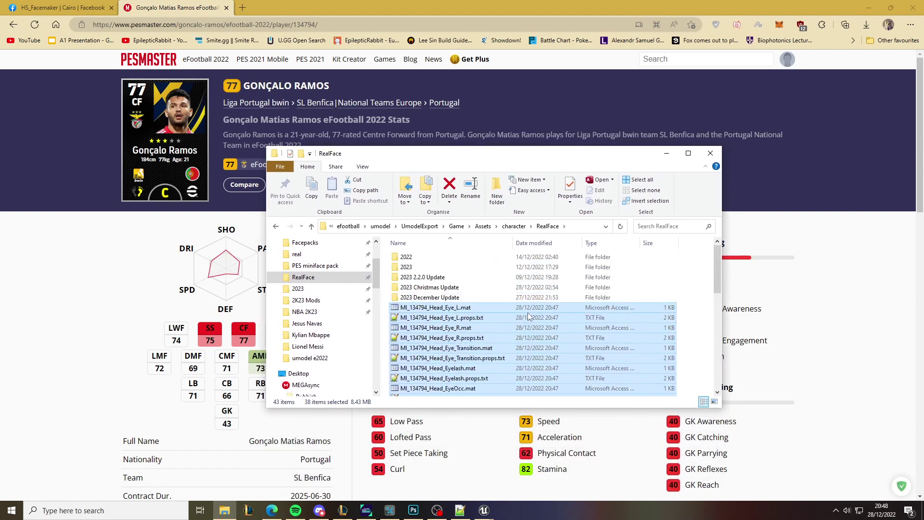
left_click(466, 287)
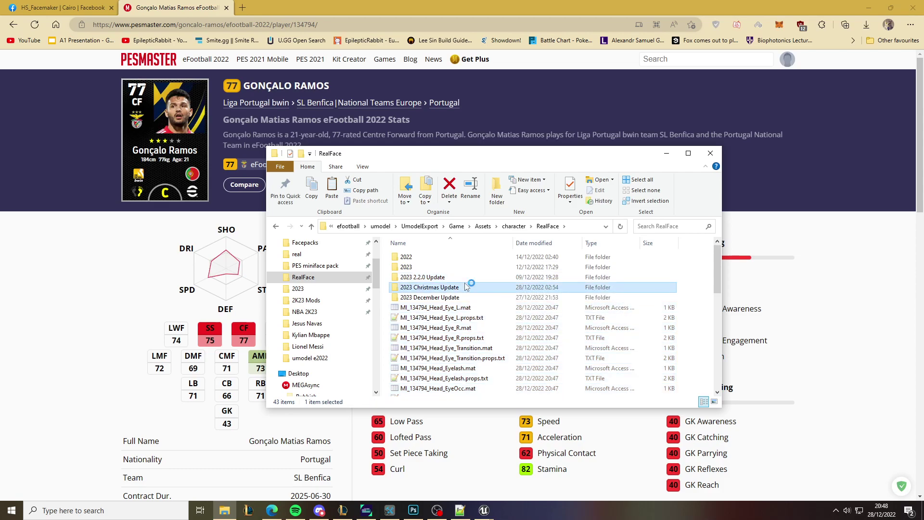
key("BackSpace")
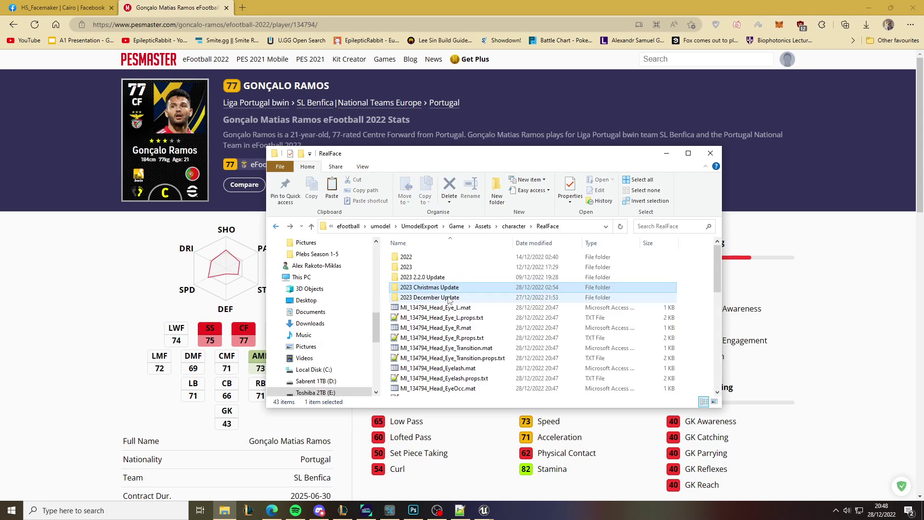
left_click(440, 298)
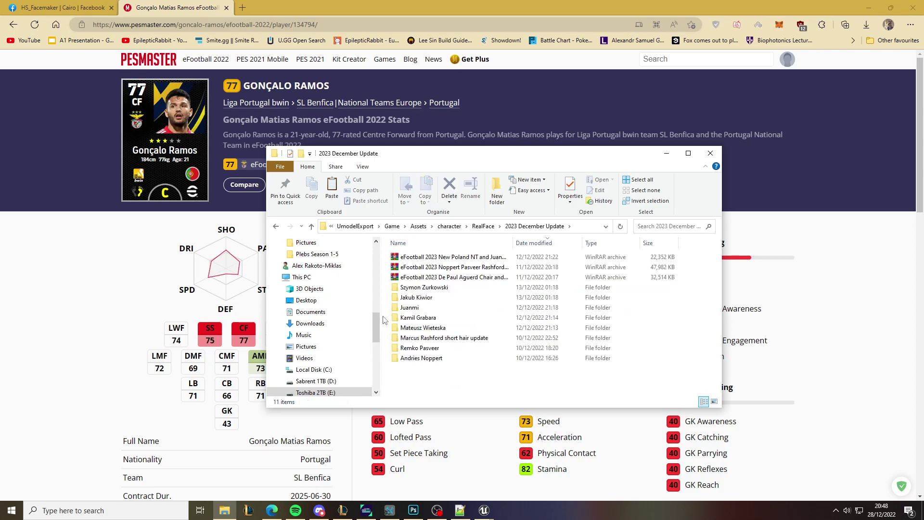
Step: Create a Goncalo Ramos folder in 2023 December Update, then go back up to RealFace
key("ctrl+shift+n")
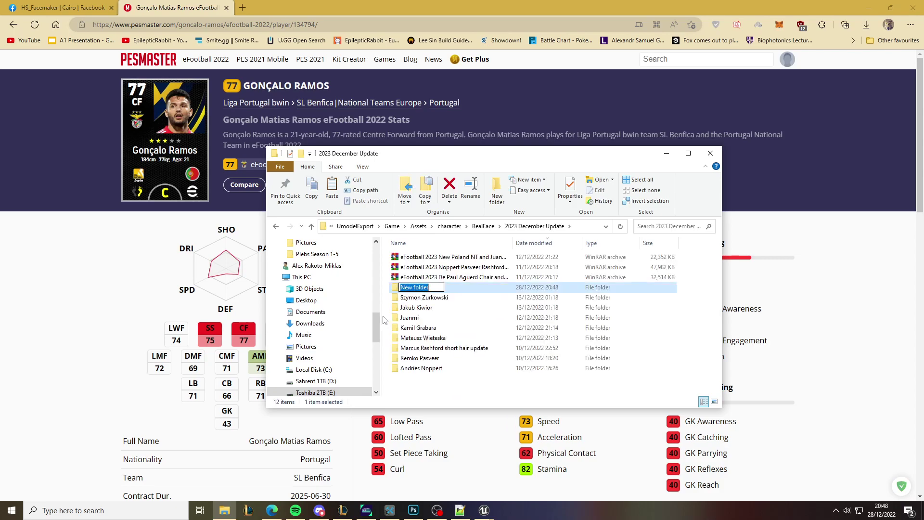
type("Goncalo Ramos")
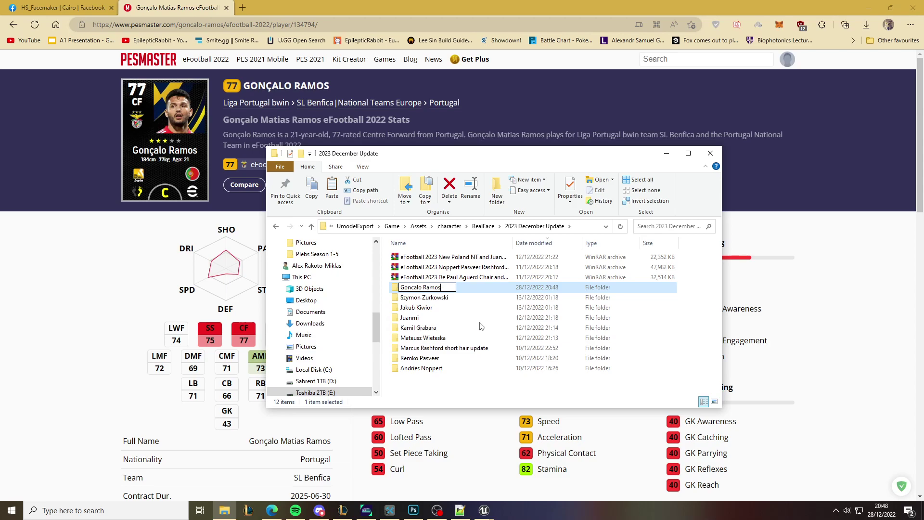
key("Return")
key("Return")
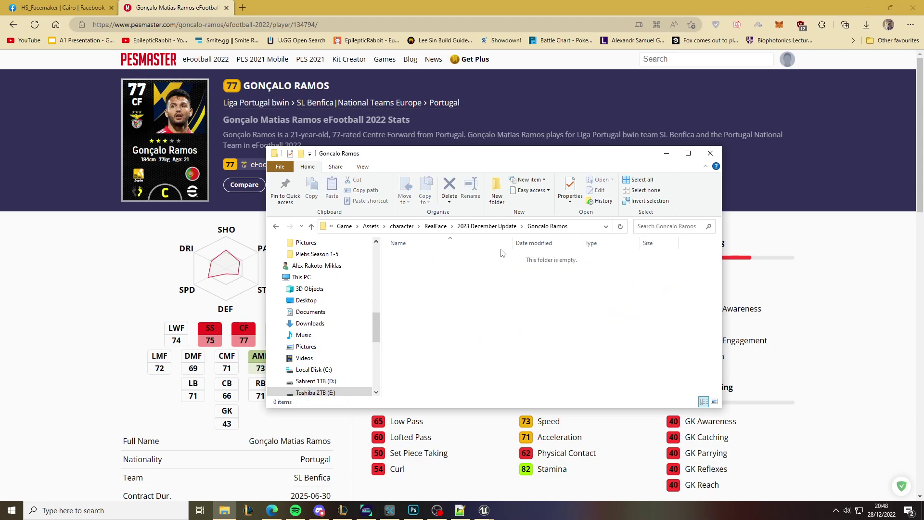
left_click(487, 226)
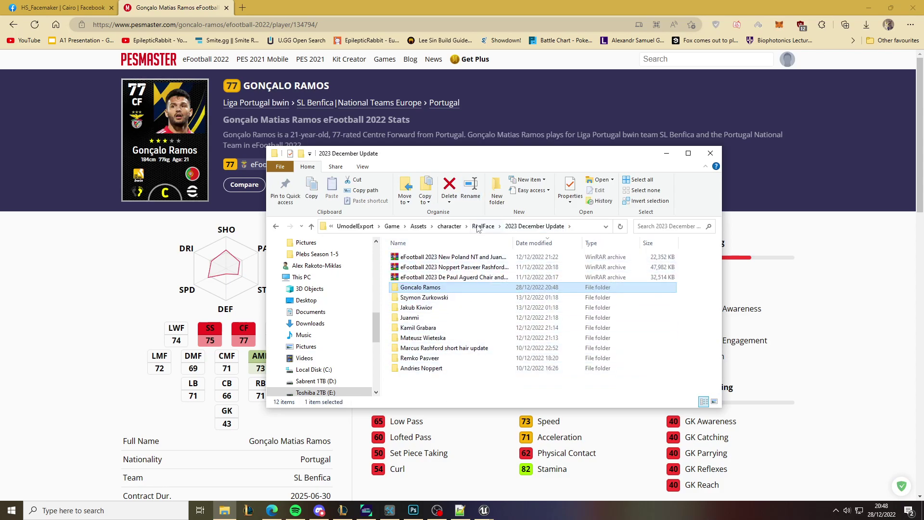
left_click(478, 226)
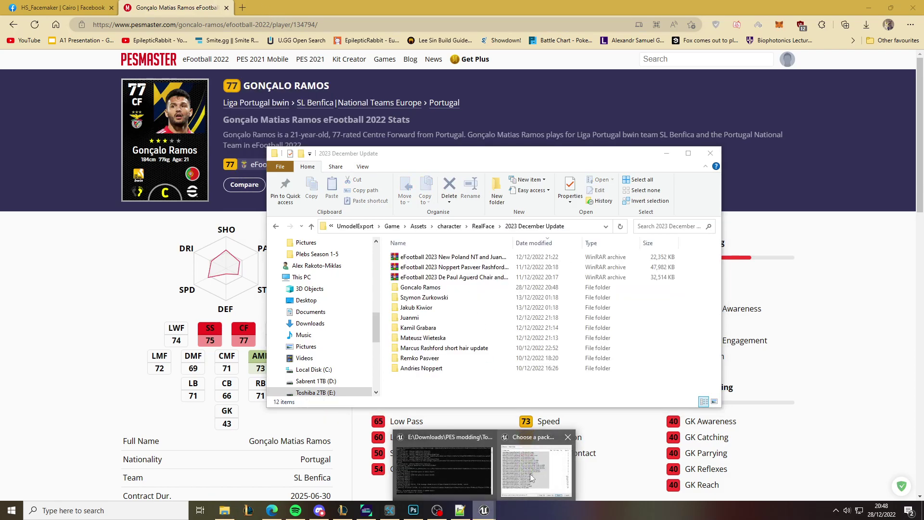
mouse_move(536, 471)
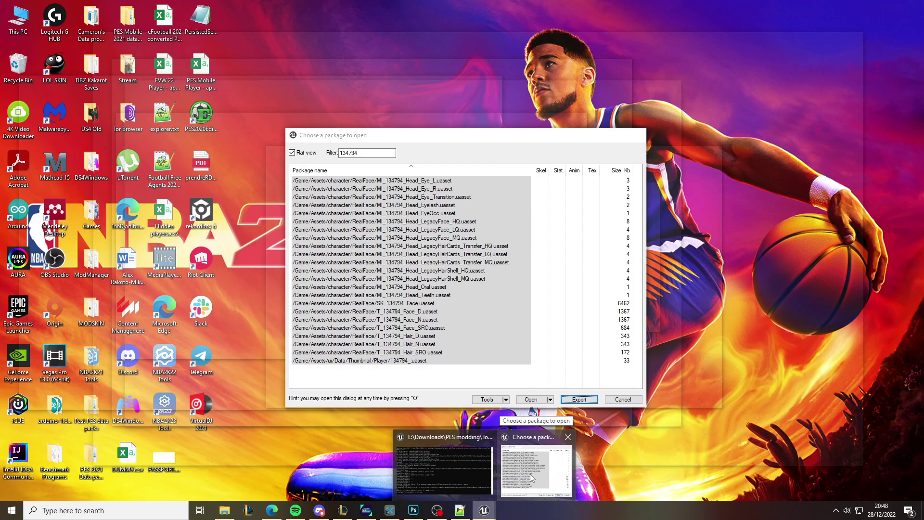
Step: Search PESMaster for Asllani, open K. Asllani's page, and select ID 141013 in the URL
left_click(532, 477)
left_click(566, 22)
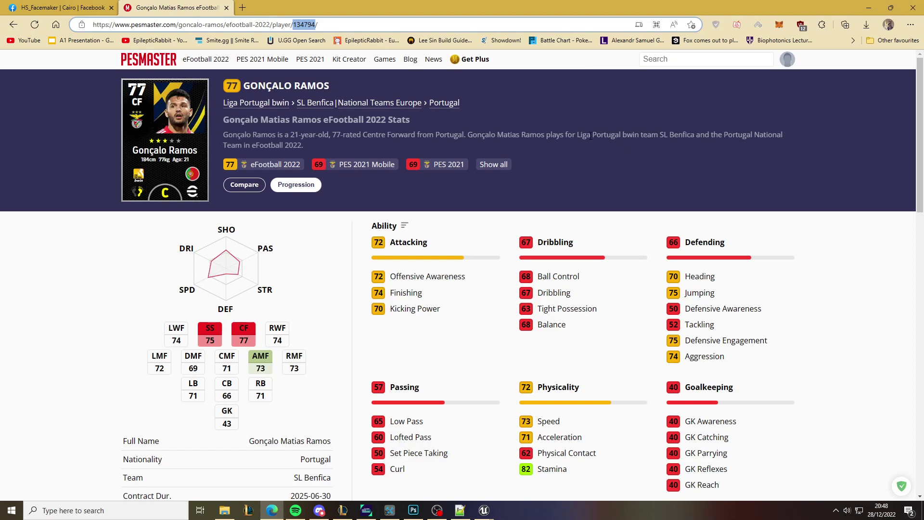
left_click(646, 60)
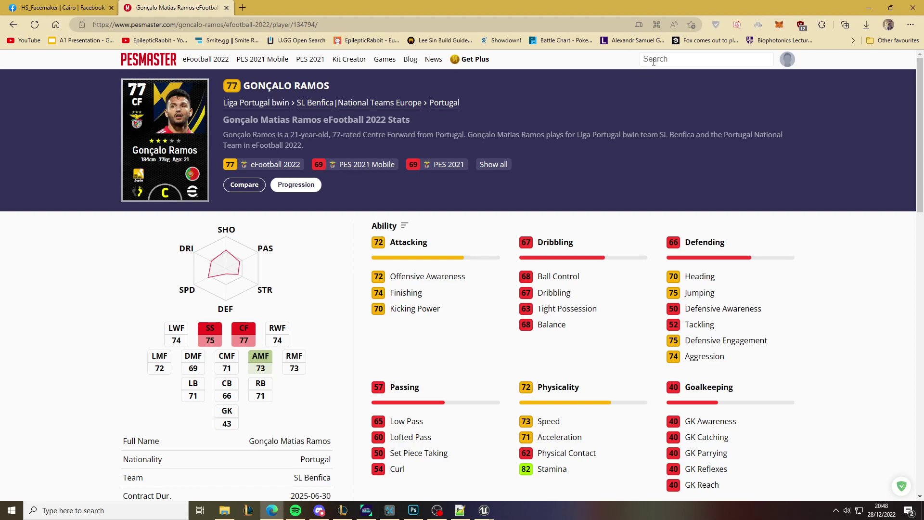
type("asslani")
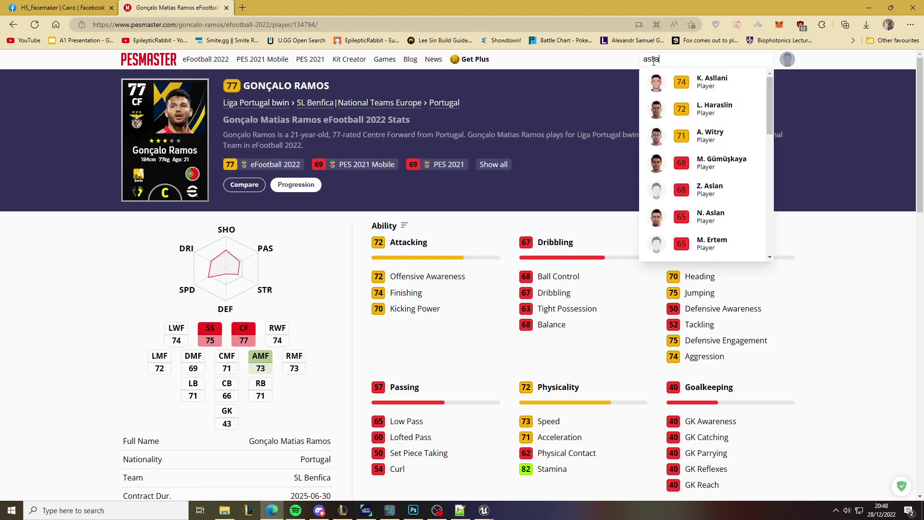
left_click(674, 86)
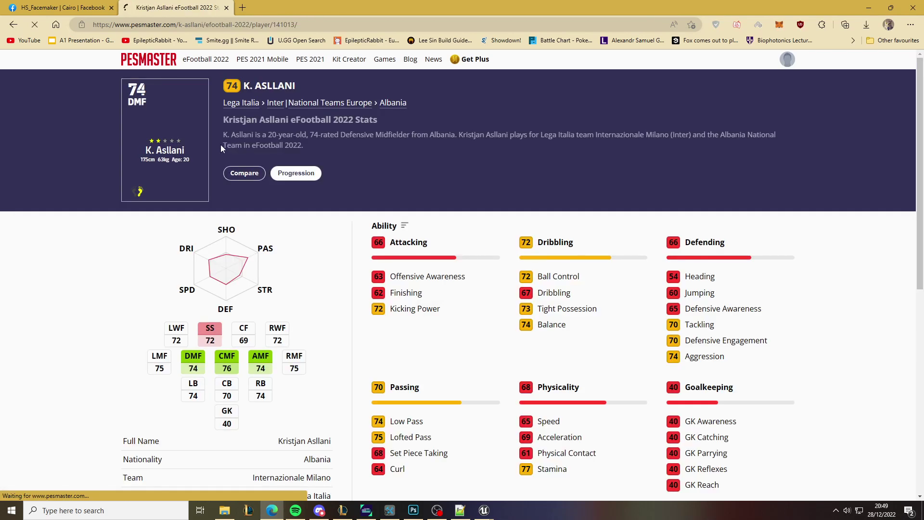
double_click(283, 25)
key("ctrl+c")
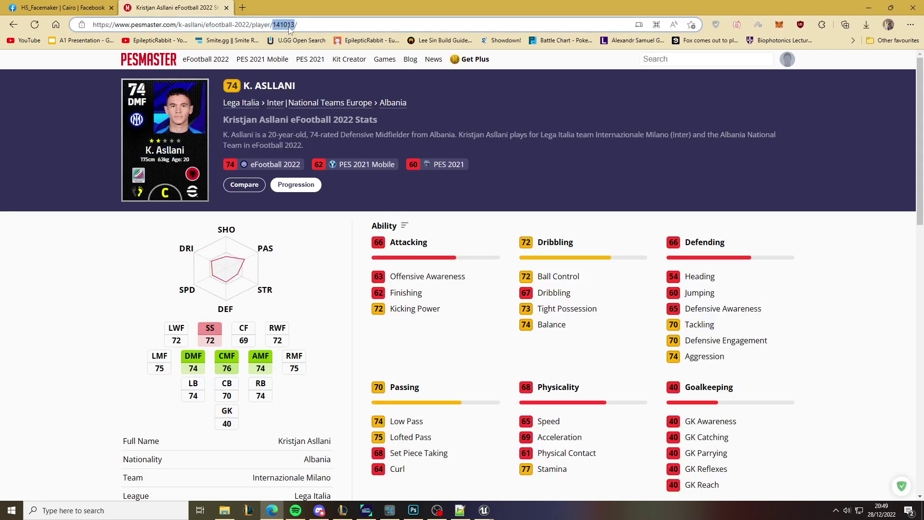
Step: Filter packages to 141013, select all 23, and export them with the confirmed options
left_click(484, 511)
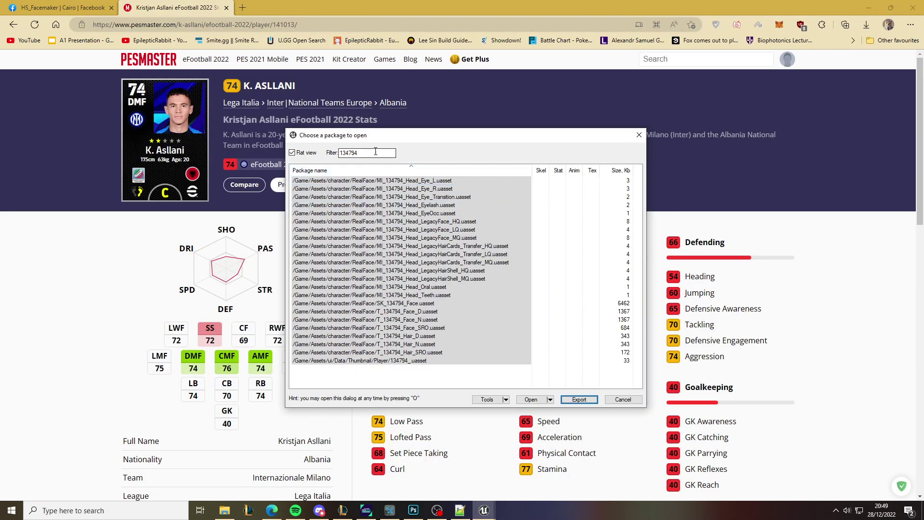
key("ctrl+v")
left_click(411, 181)
left_click(424, 360, "shift")
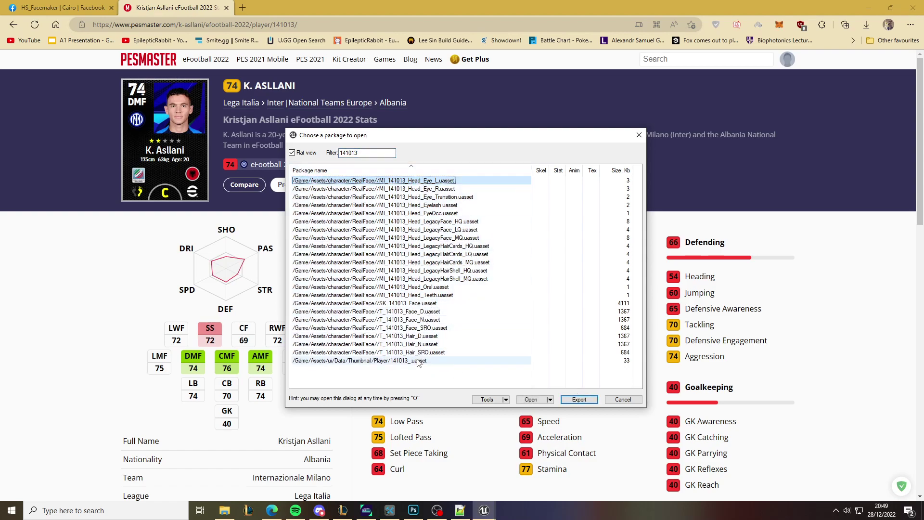
left_click(433, 361, "shift")
left_click(574, 398)
left_click(493, 351)
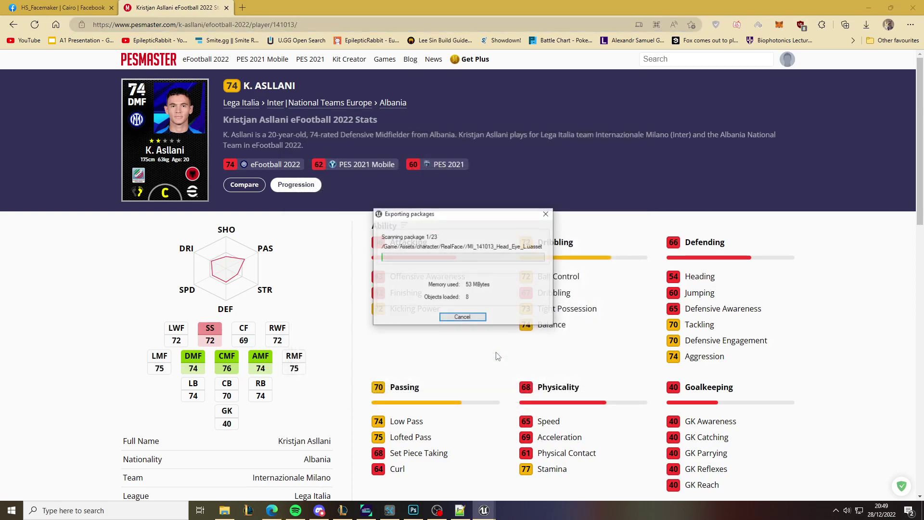
left_click(225, 511)
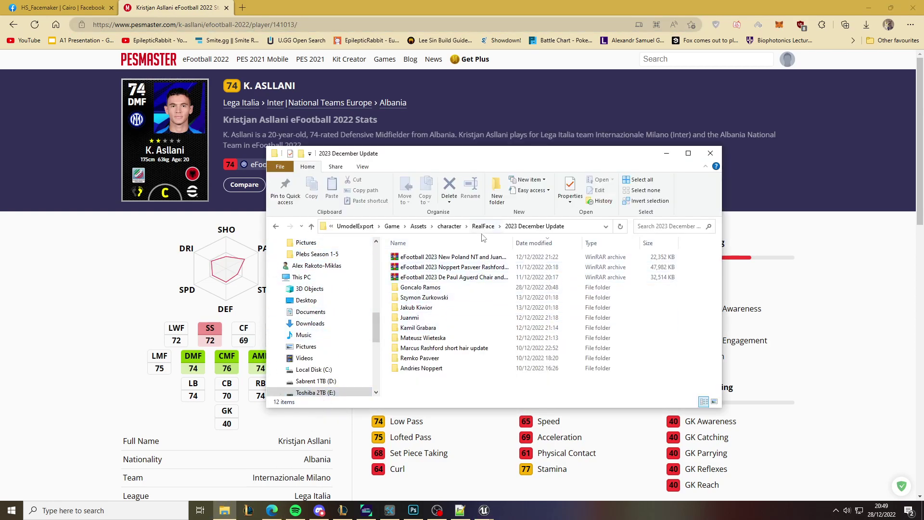
Step: Move the exported 141013 files from RealFace into 2023 December Update
key("alt+Up")
scroll(452, 346, "down", 10)
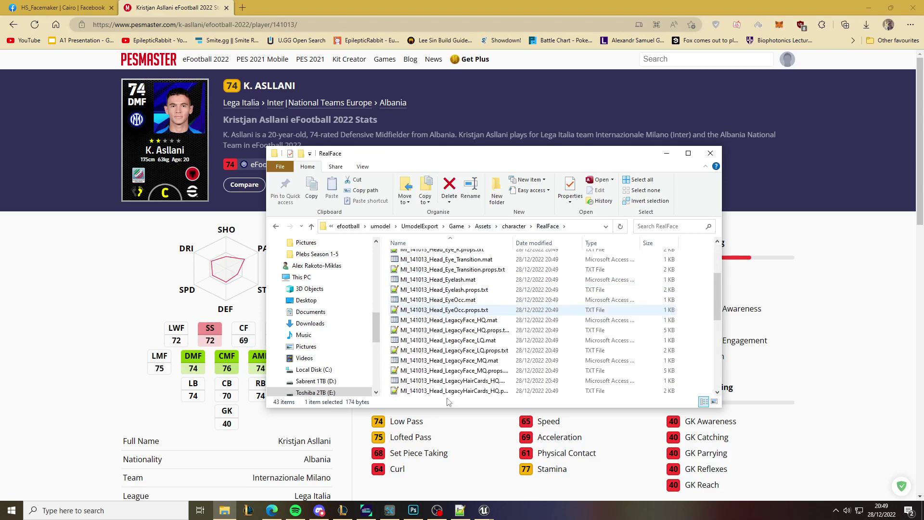
left_click(462, 390, "shift")
scroll(463, 391, "up", 5)
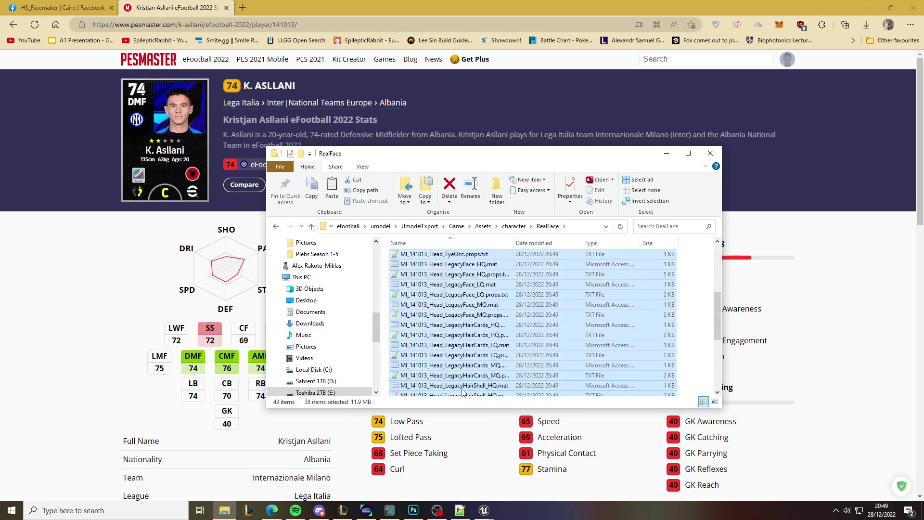
scroll(463, 391, "up", 5)
left_click_drag(463, 390, 428, 297)
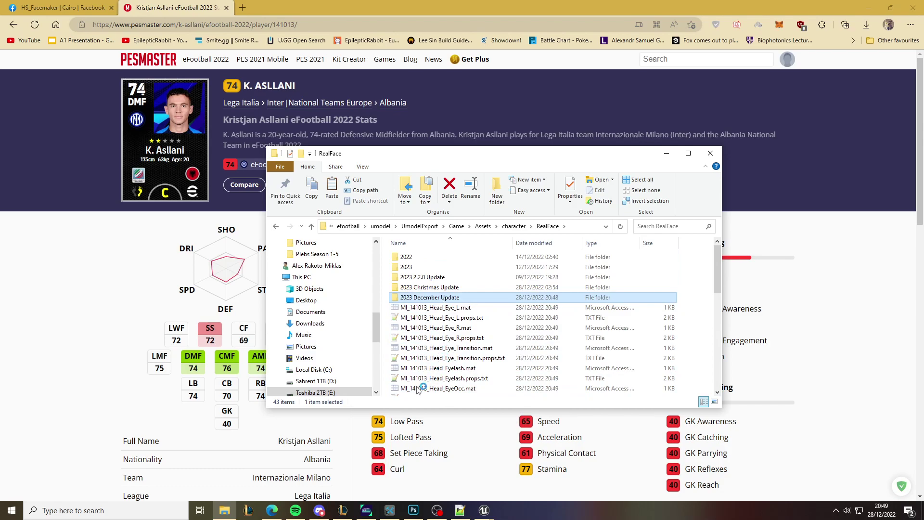
key("Return")
Step: Create a Kristjan Asllani folder and paste the 38 face, hair and material files into it
key("ctrl+shift+n")
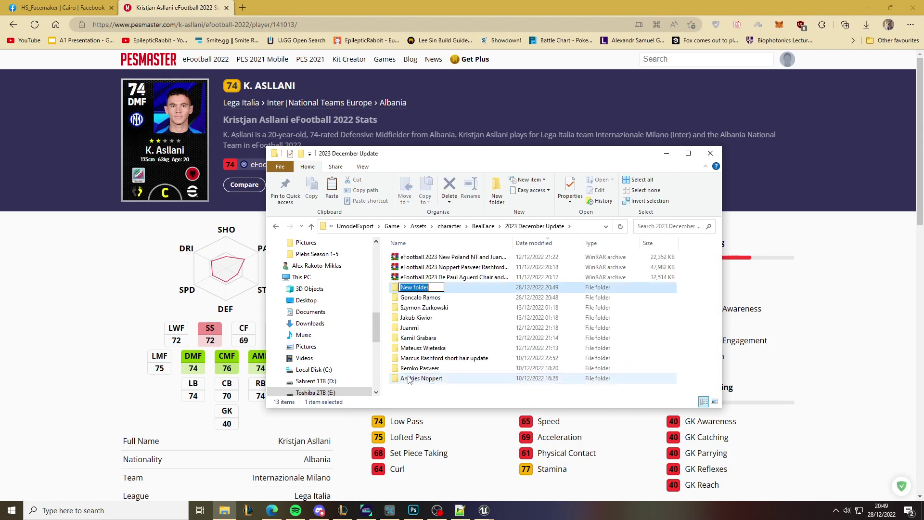
type("Kristjan Asllani")
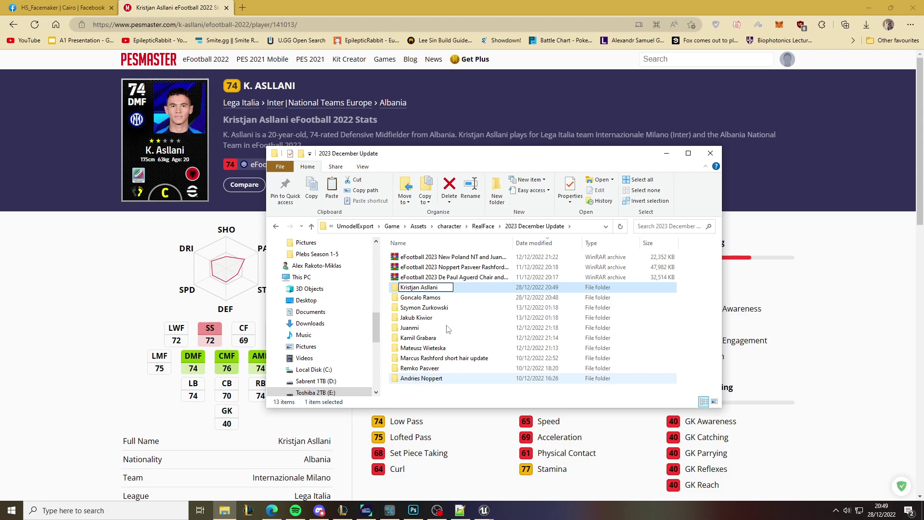
key("Return")
key("Return")
key("ctrl+v")
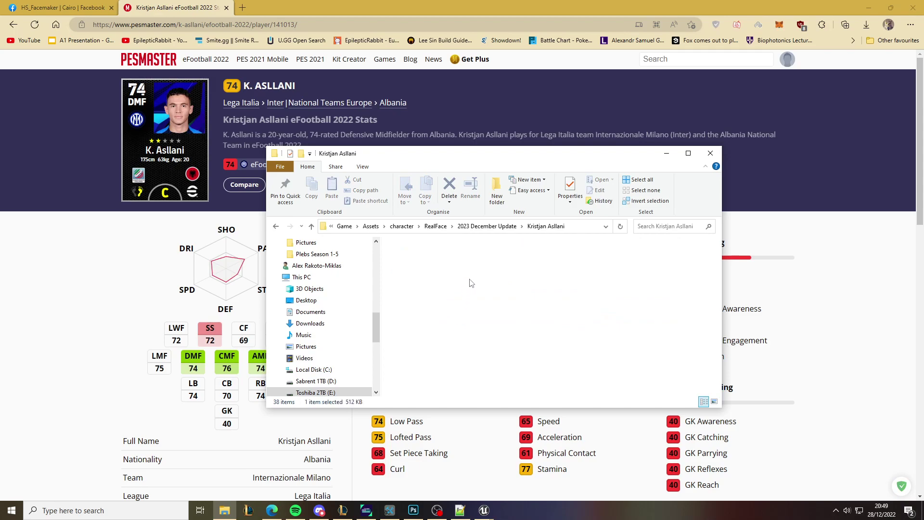
left_click(484, 329)
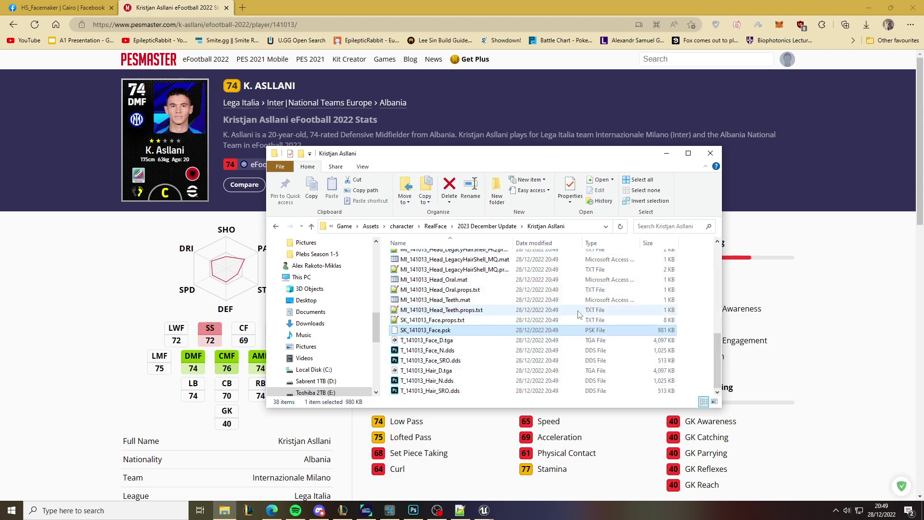
left_click(433, 390)
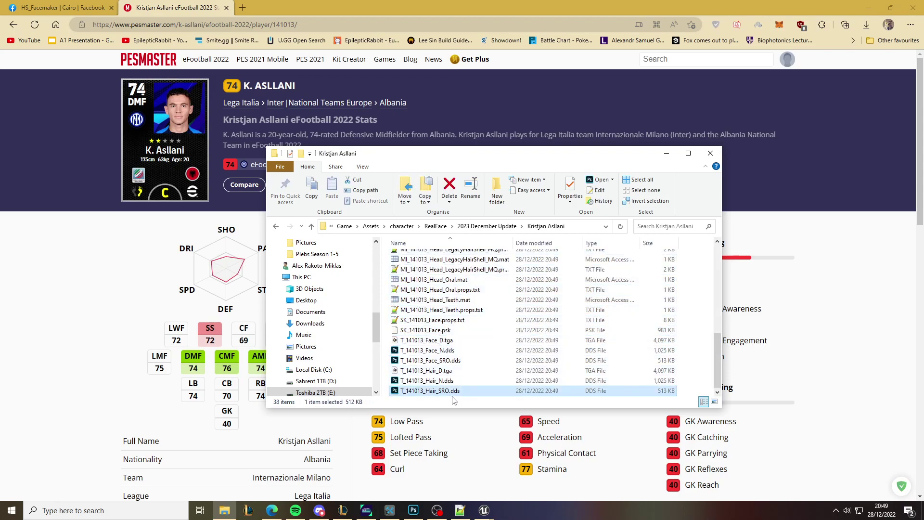
scroll(488, 355, "up", 1)
scroll(488, 355, "up", 1)
scroll(488, 356, "down", 1)
scroll(487, 355, "down", 1)
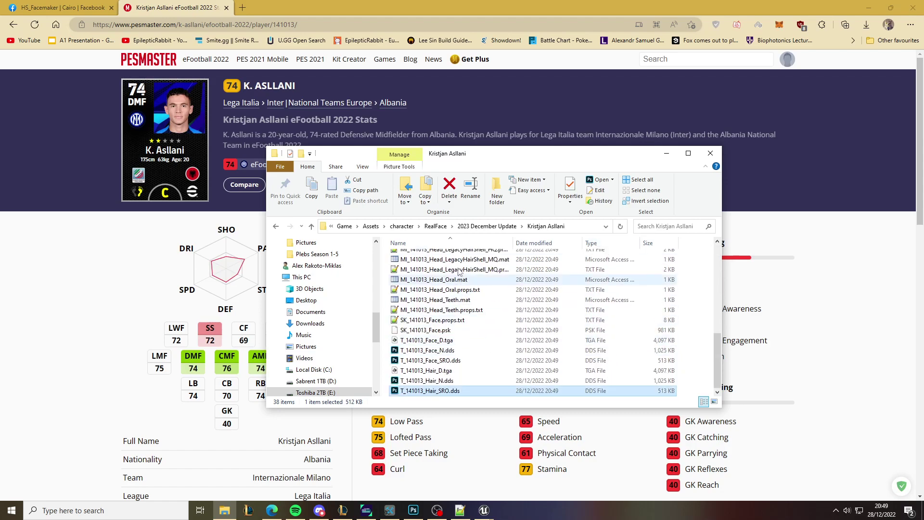
left_click(436, 510)
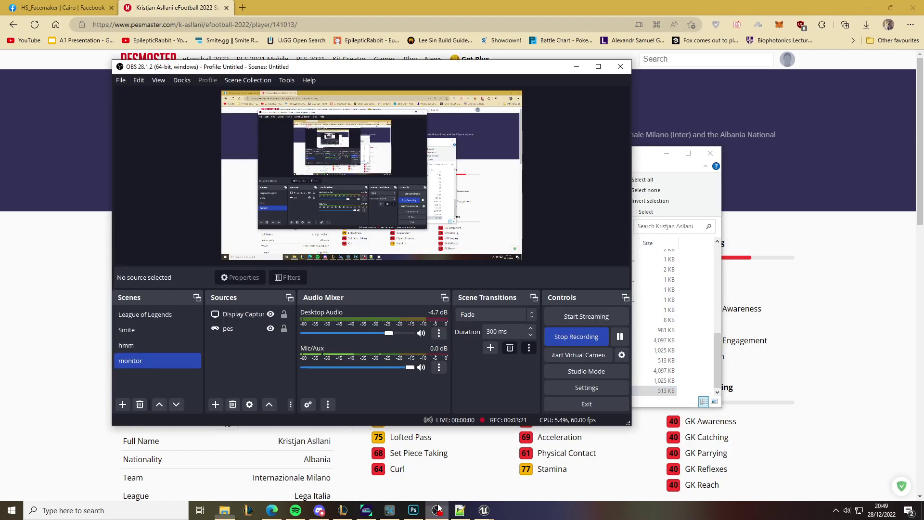